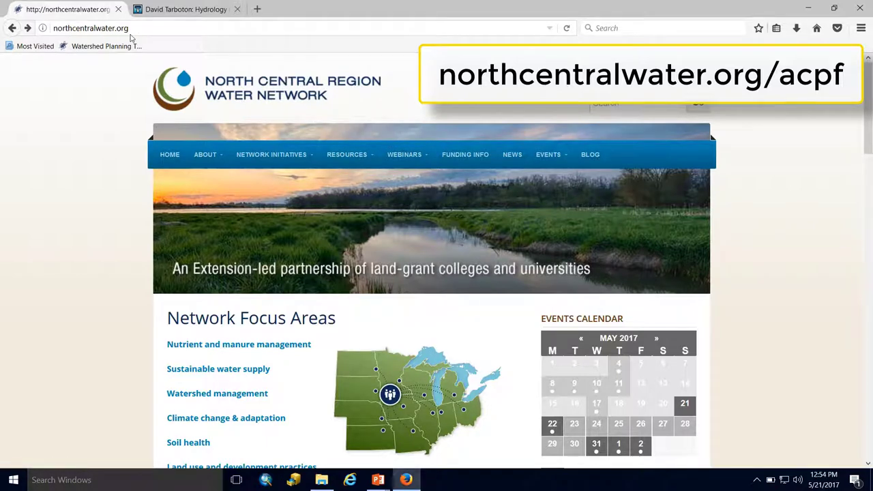
Step: Go to the ACPF Watershed Tool page from the Resources menu
mouse_move(368, 160)
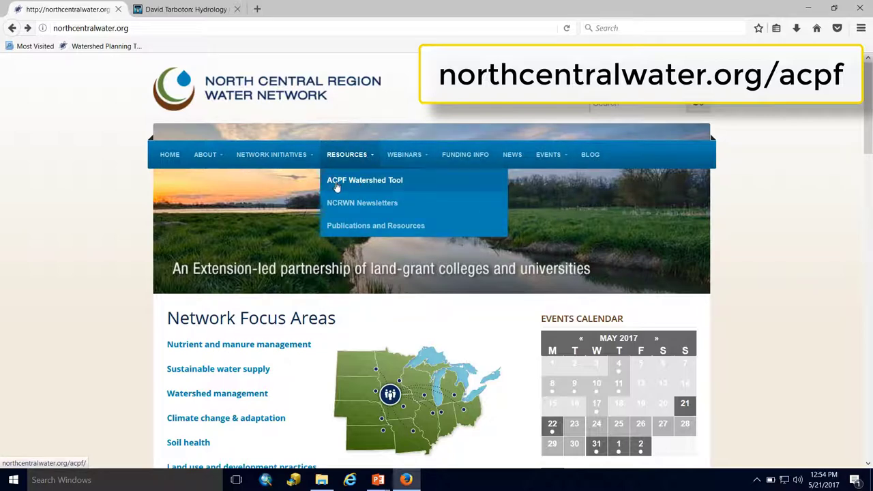
left_click(394, 183)
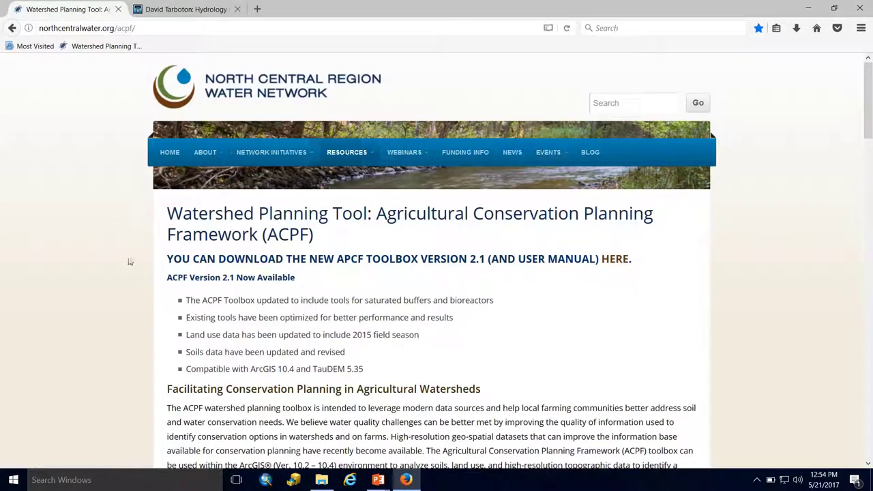
scroll(133, 242, "down", 1)
scroll(136, 238, "down", 2)
scroll(140, 230, "up", 1)
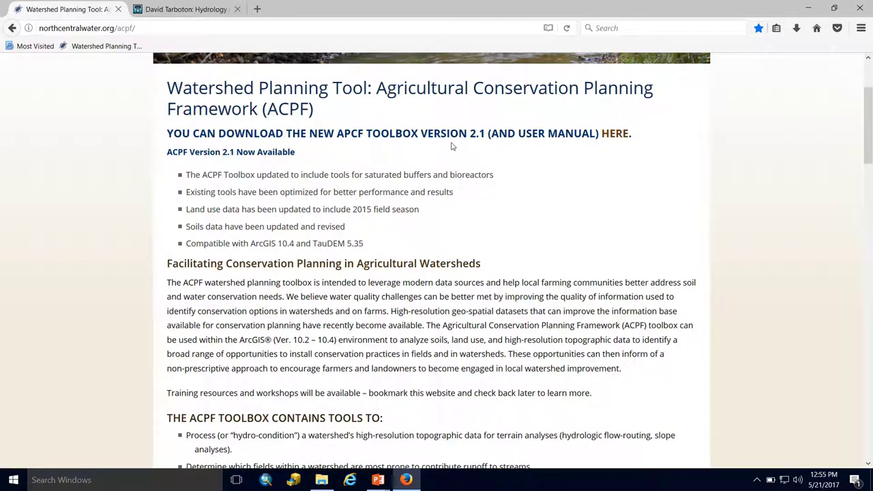
Step: Get the ACPF Toolbox version 2.1 download and scroll to the Land Use and Soils Data section
left_click(610, 137)
scroll(143, 208, "down", 3)
scroll(144, 204, "down", 8)
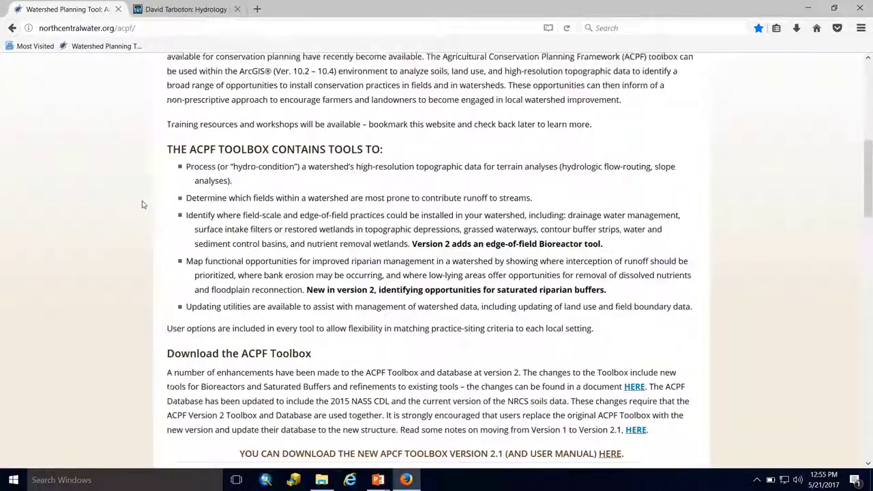
scroll(143, 204, "down", 5)
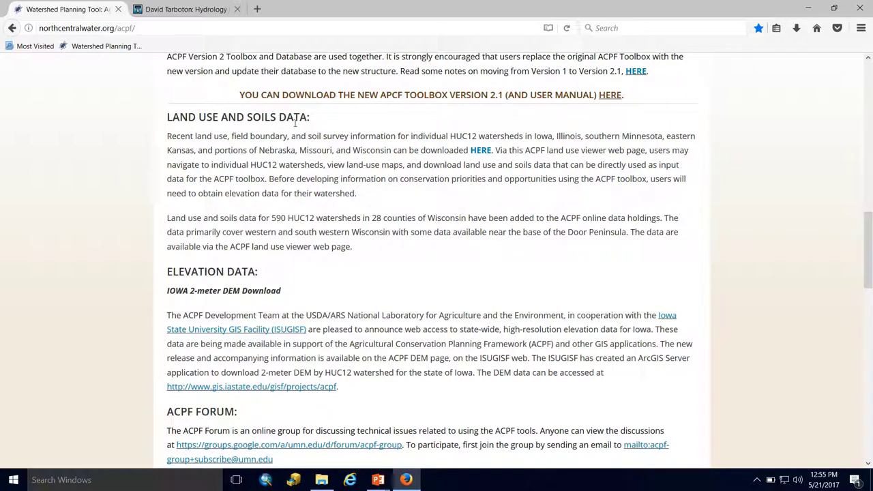
Step: Open the ACPF Land-Use Viewer with its map legend and watershed search options
left_click(481, 151)
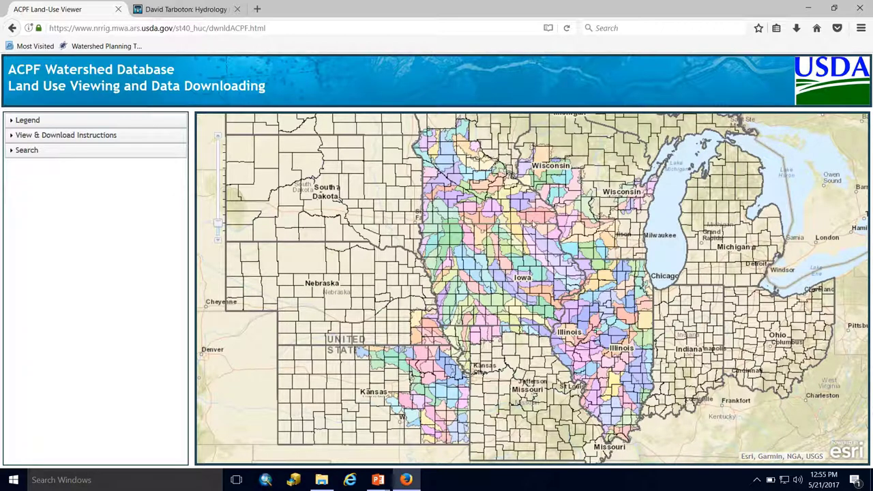
scroll(549, 292, "up", 3)
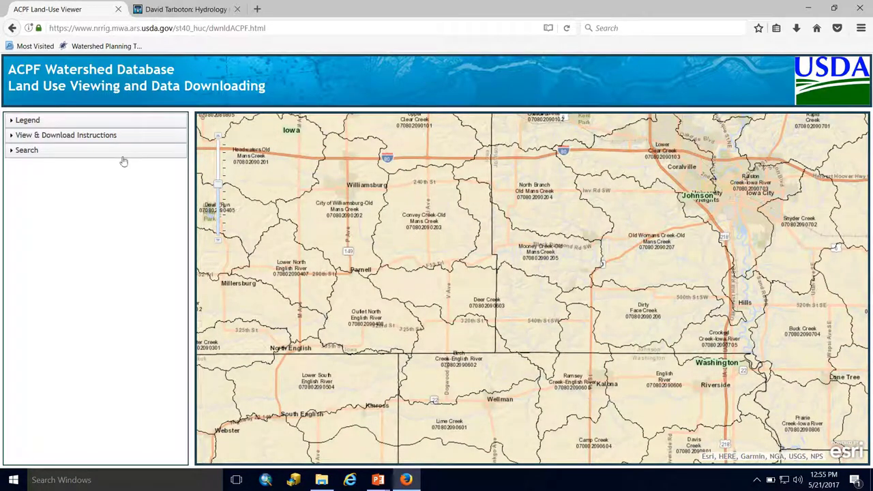
left_click(33, 121)
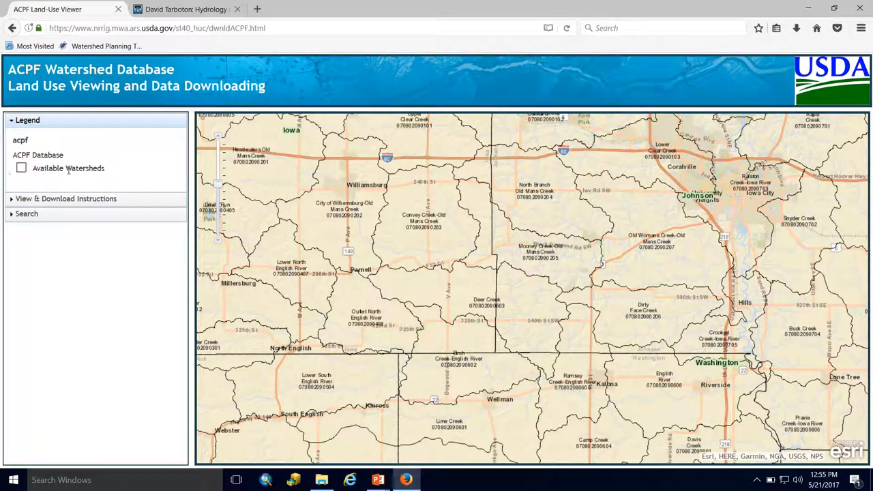
left_click(29, 214)
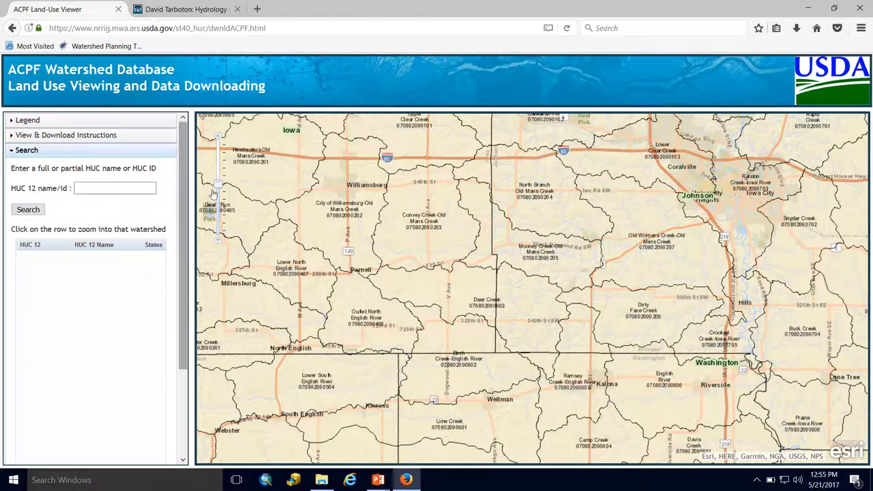
left_click(104, 189)
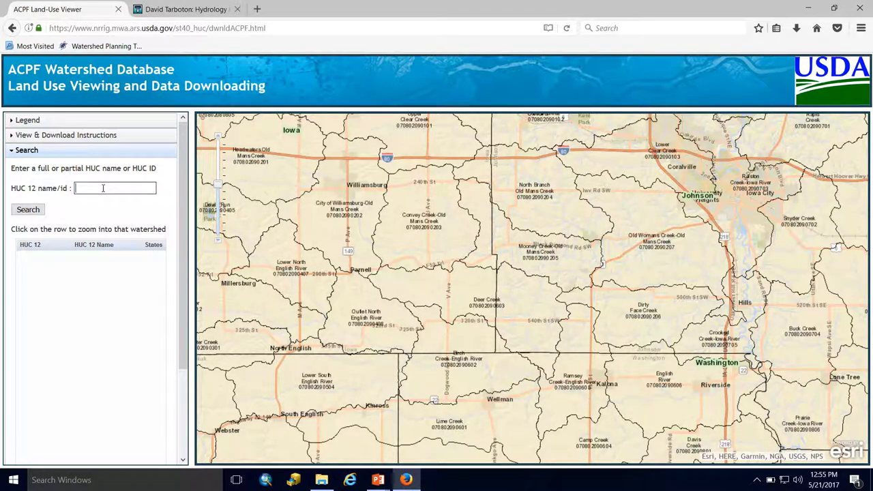
type("deer")
left_click(41, 211)
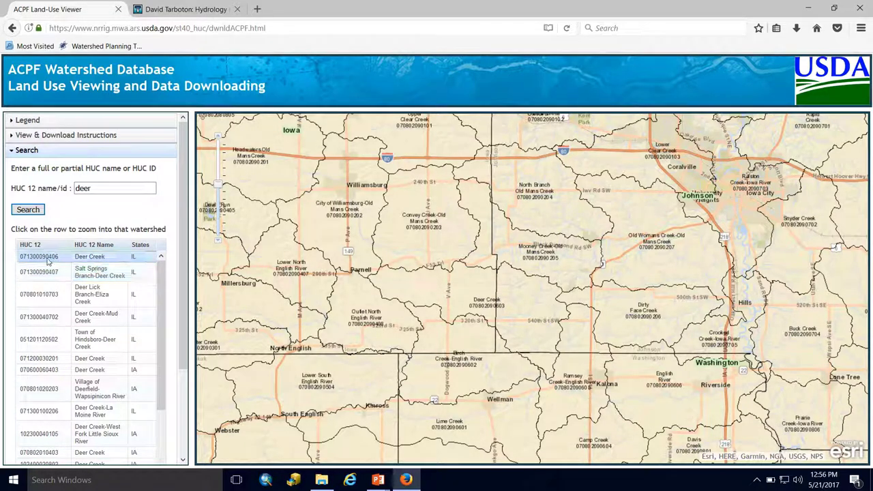
scroll(136, 261, "down", 10)
left_click(82, 323)
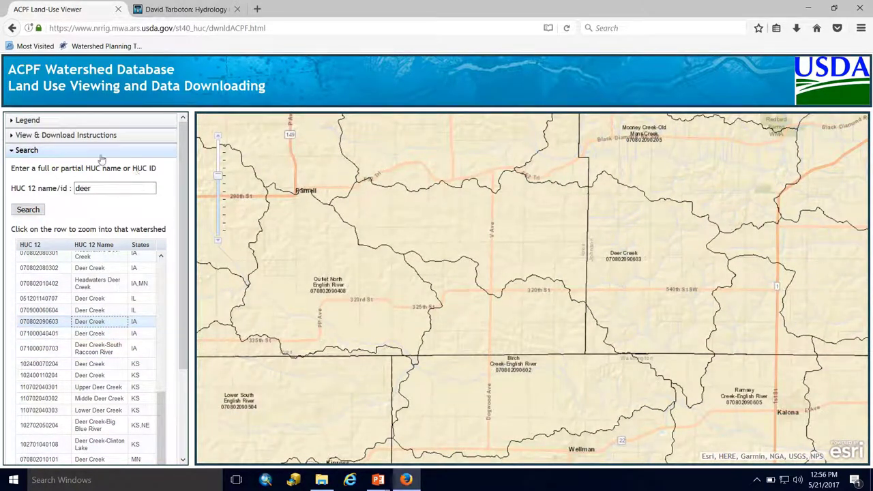
Step: Show the View & Download Instructions, center Deer Creek, and view its land-use PDF
left_click(65, 135)
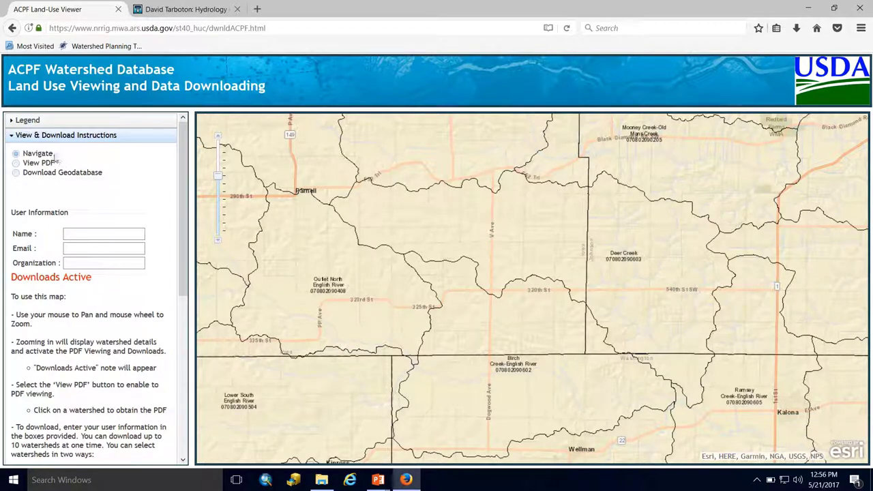
left_click_drag(866, 239, 705, 238)
left_click_drag(469, 247, 549, 256)
left_click(15, 164)
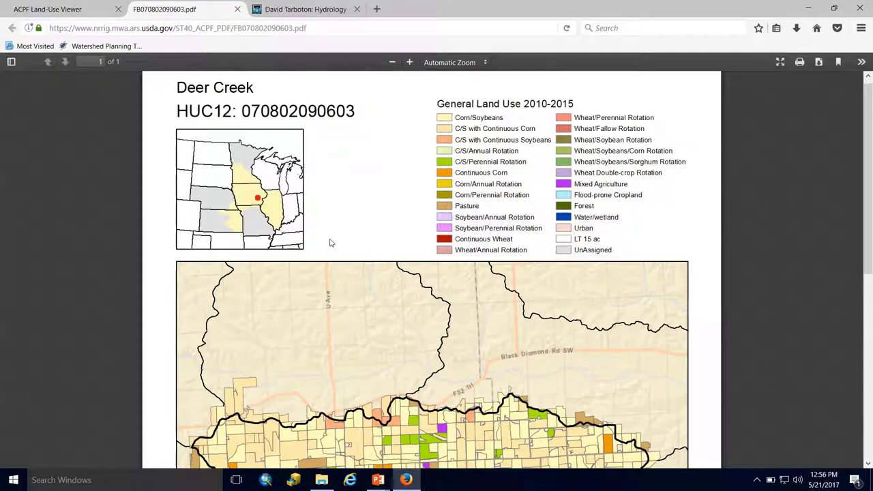
scroll(743, 234, "down", 5)
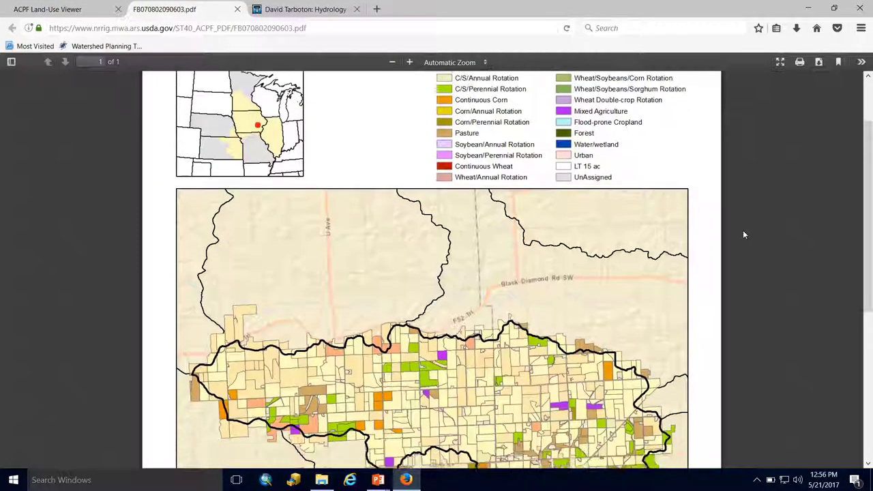
scroll(743, 235, "down", 2)
scroll(744, 234, "up", 3)
scroll(744, 234, "down", 1)
scroll(743, 235, "up", 5)
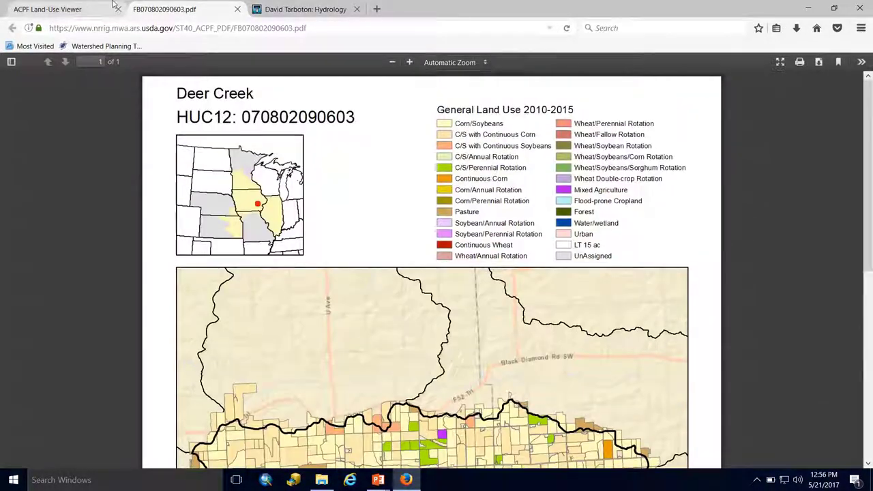
Step: Back in the viewer, select the Deer Creek watershed for geodatabase download
key("ctrl+shift+Tab")
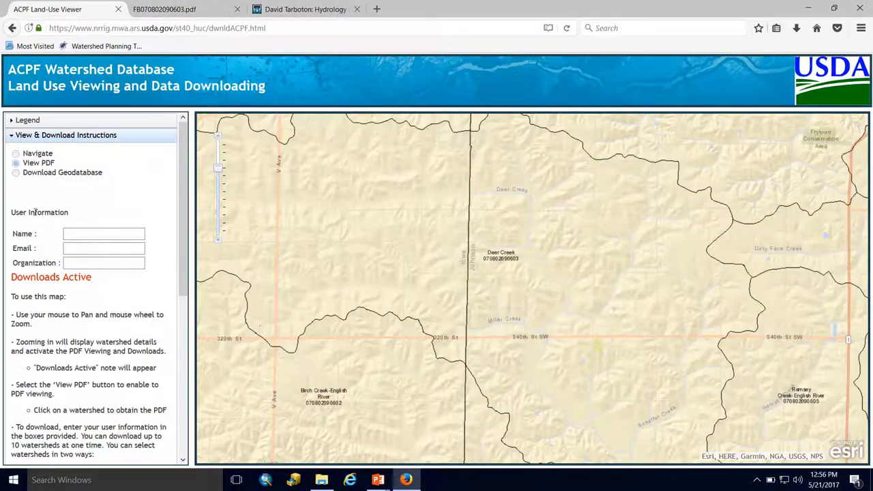
left_click(16, 173)
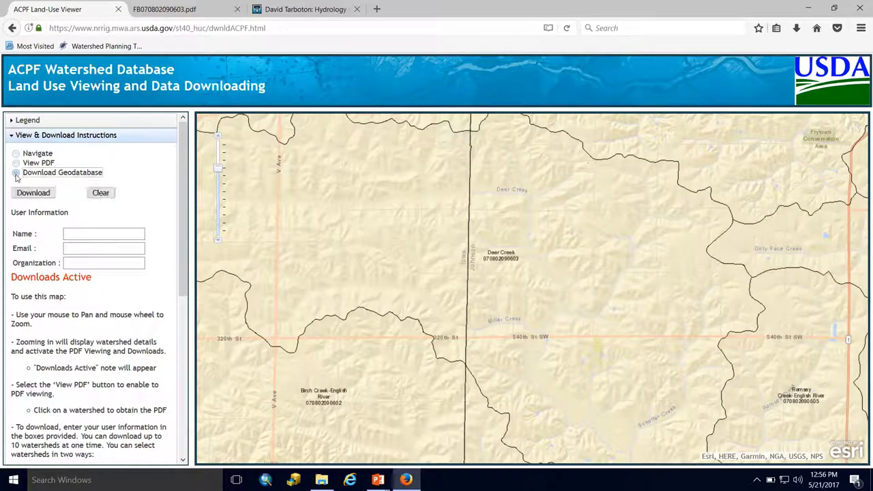
left_click(499, 258)
scroll(499, 257, "down", 2)
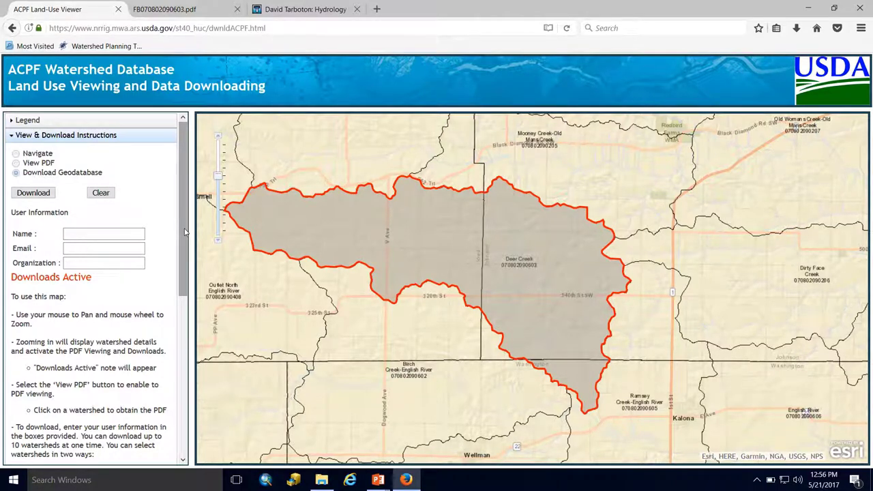
left_click_drag(184, 232, 183, 360)
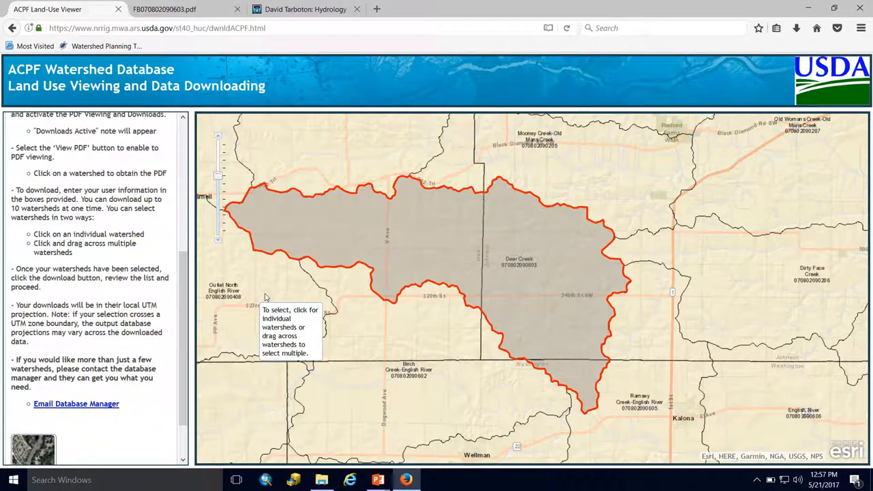
scroll(128, 279, "up", 5)
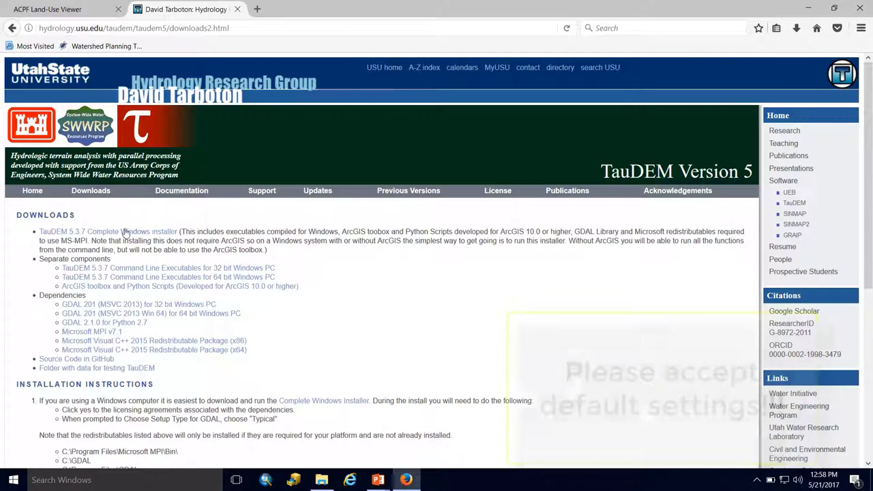
Step: Download the TauDEM 5.3.7 Complete Windows installer
left_click(80, 238)
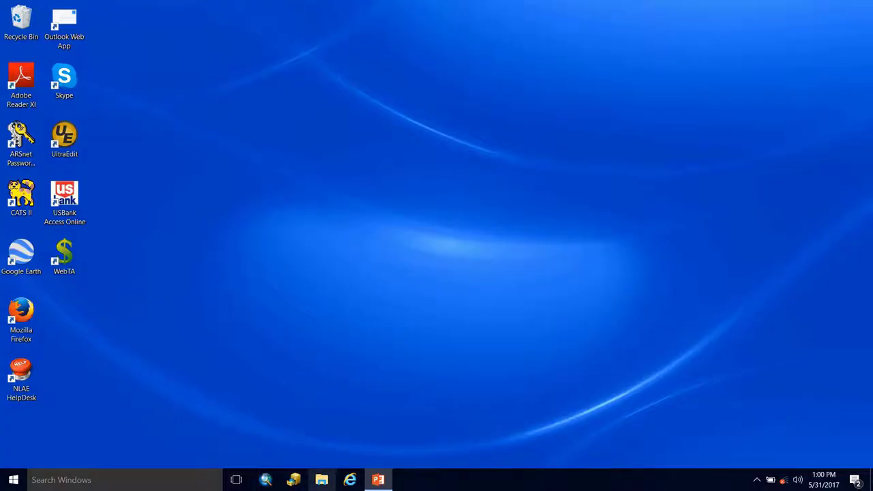
Step: Browse in File Explorer to C:\ACPF and check its full path in the address bar
left_click(321, 481)
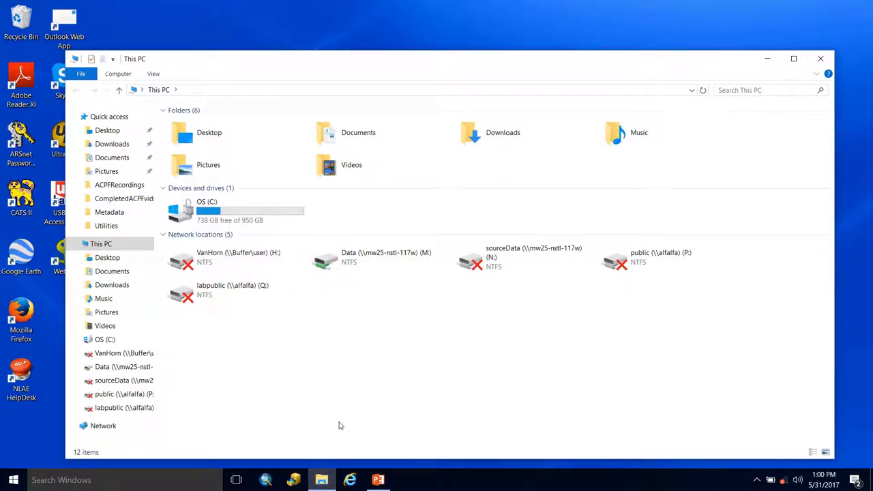
double_click(198, 212)
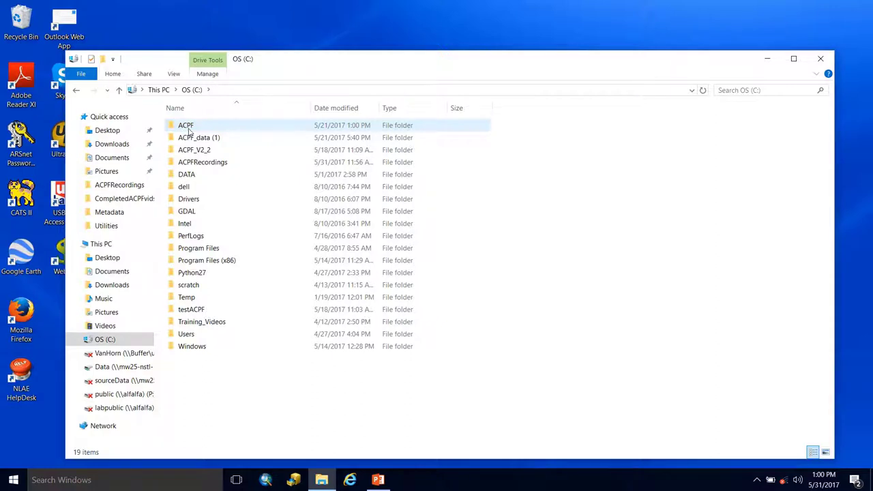
double_click(189, 130)
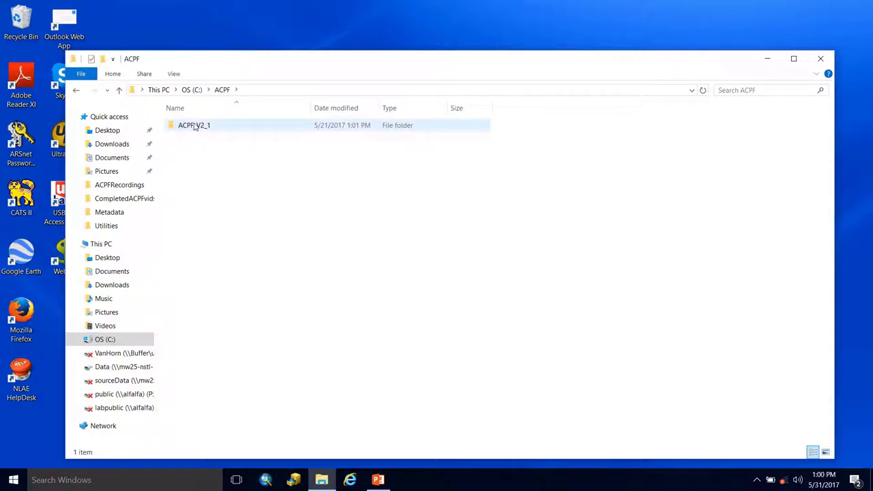
left_click(254, 91)
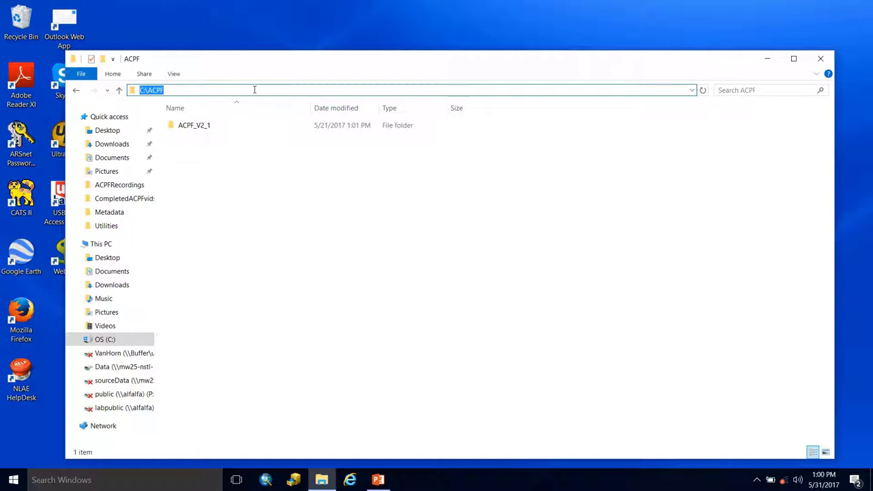
left_click(177, 90)
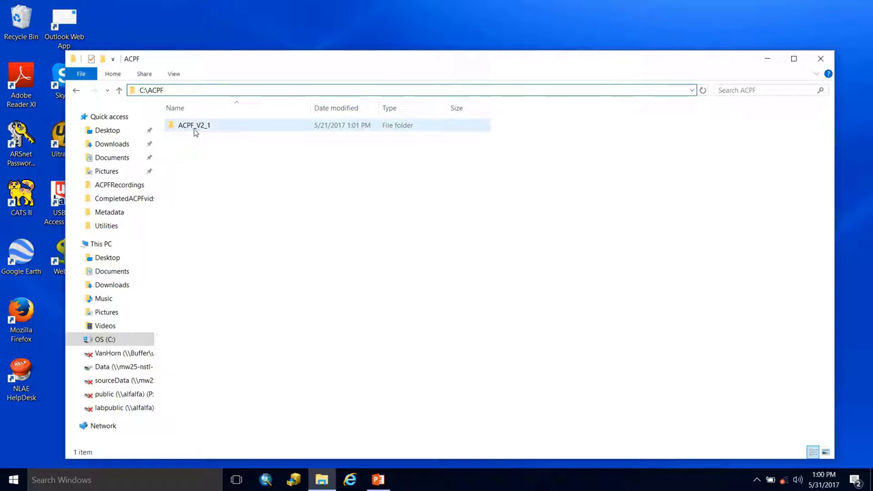
left_click(195, 178)
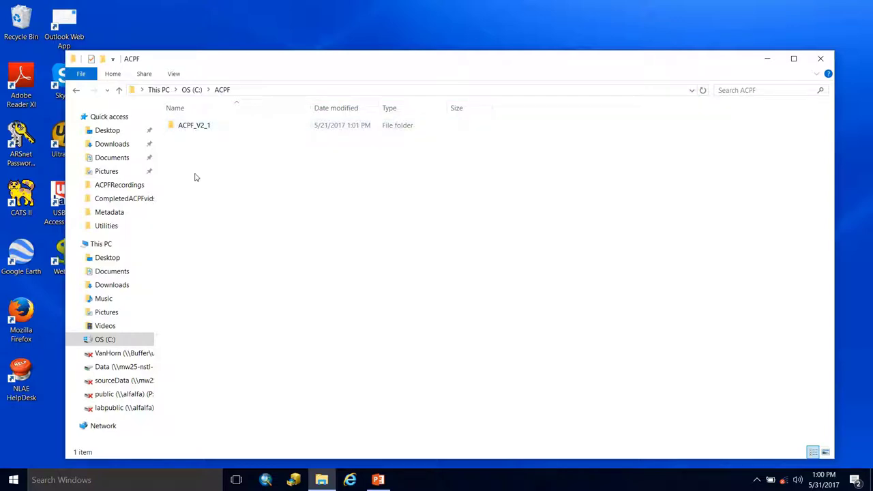
Step: Look at the PDF in ACPF_V2_1's Docs folder, then open the Metadata folder
left_click(189, 129)
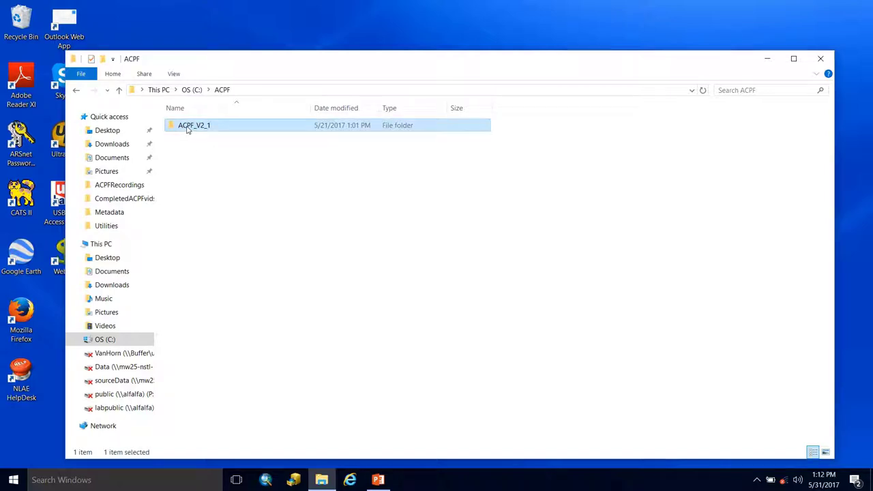
double_click(189, 130)
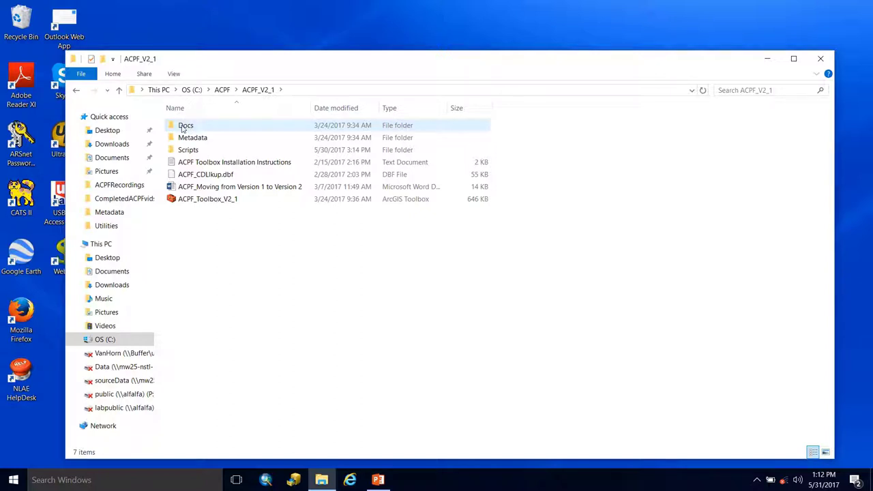
left_click(220, 127)
double_click(220, 126)
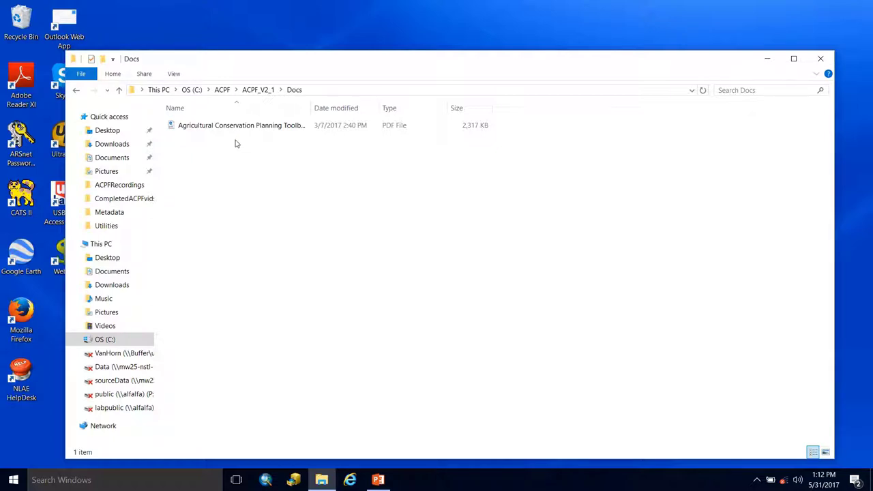
left_click(225, 128)
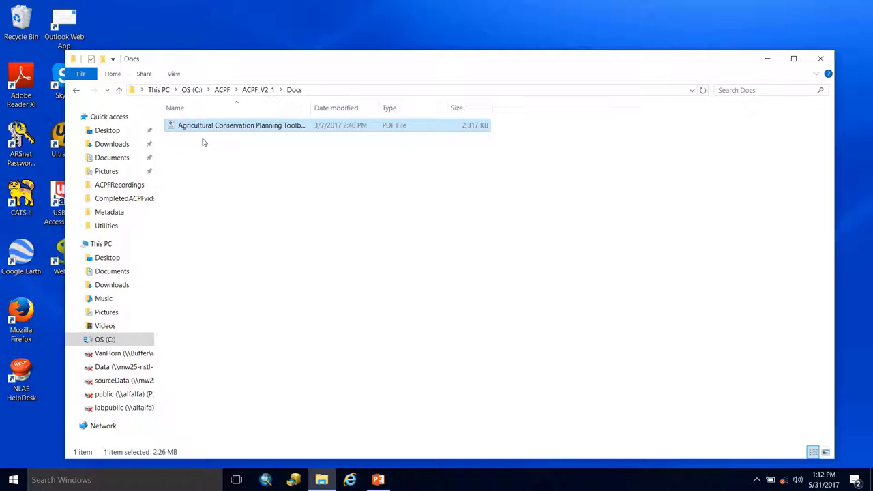
left_click(202, 142)
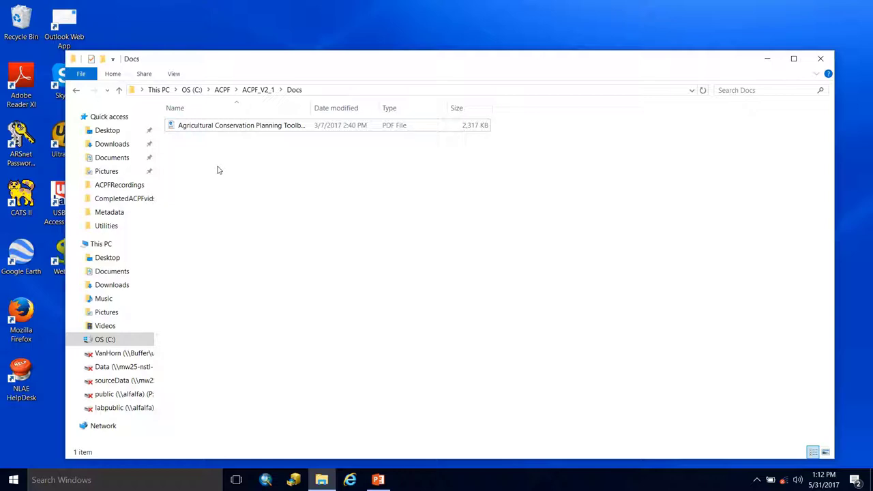
left_click(266, 92)
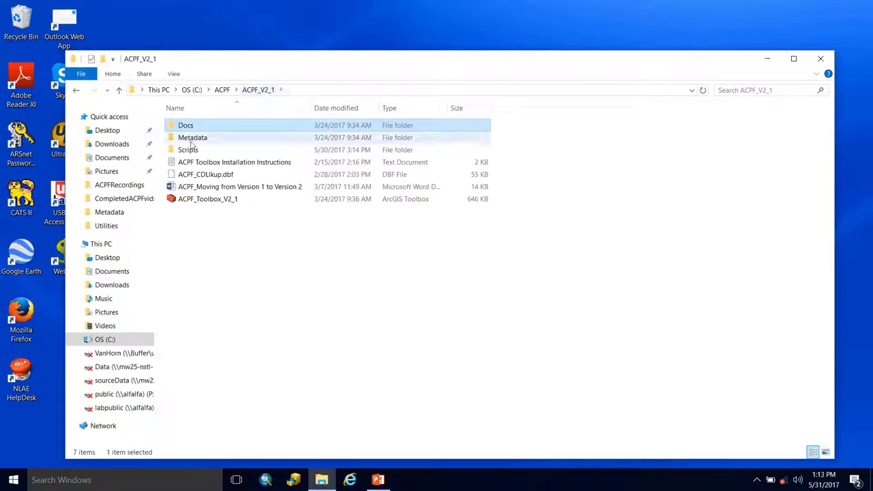
double_click(230, 139)
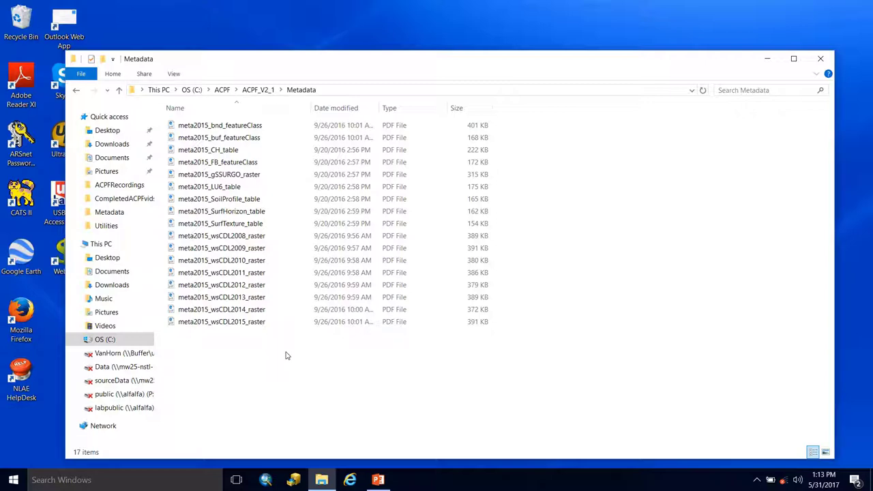
double_click(210, 162)
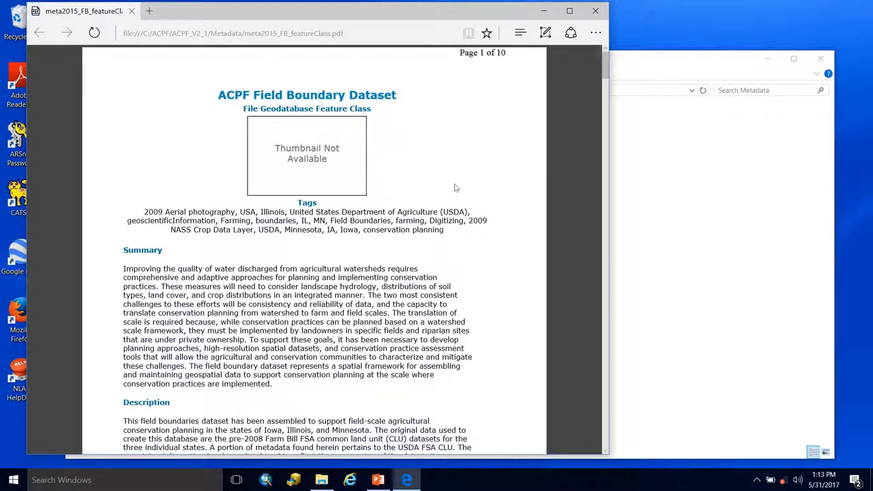
scroll(416, 191, "down", 1)
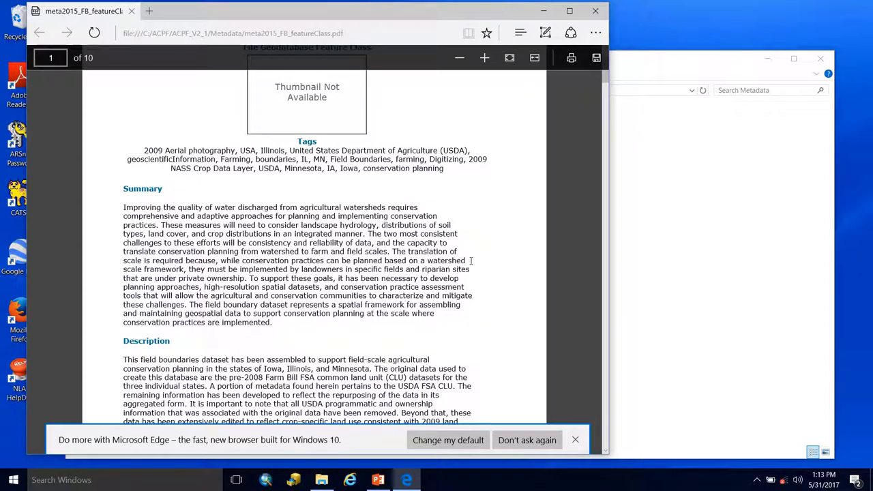
scroll(498, 285, "down", 2)
scroll(512, 261, "down", 2)
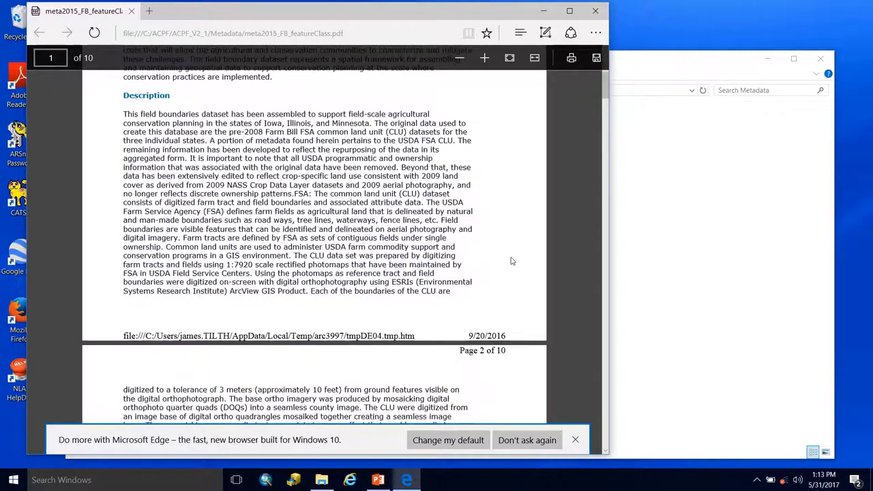
scroll(354, 228, "down", 1)
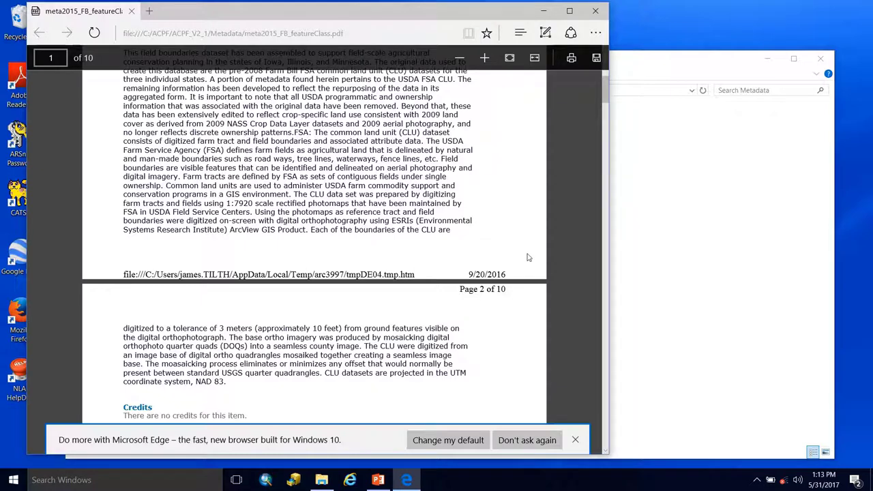
scroll(526, 255, "down", 2)
scroll(524, 254, "down", 2)
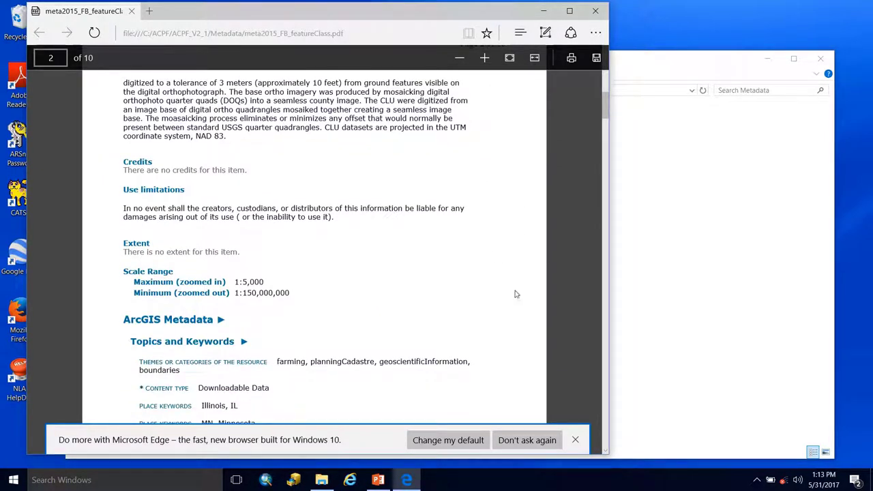
scroll(489, 255, "down", 3)
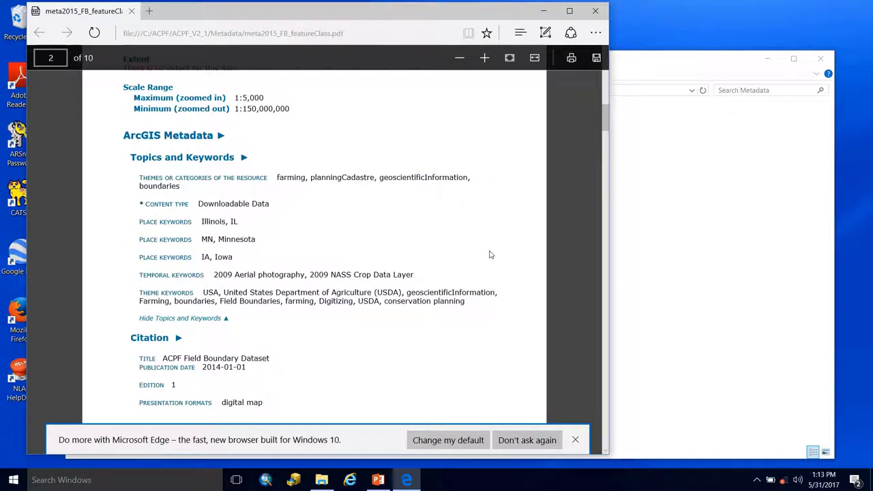
scroll(489, 255, "down", 7)
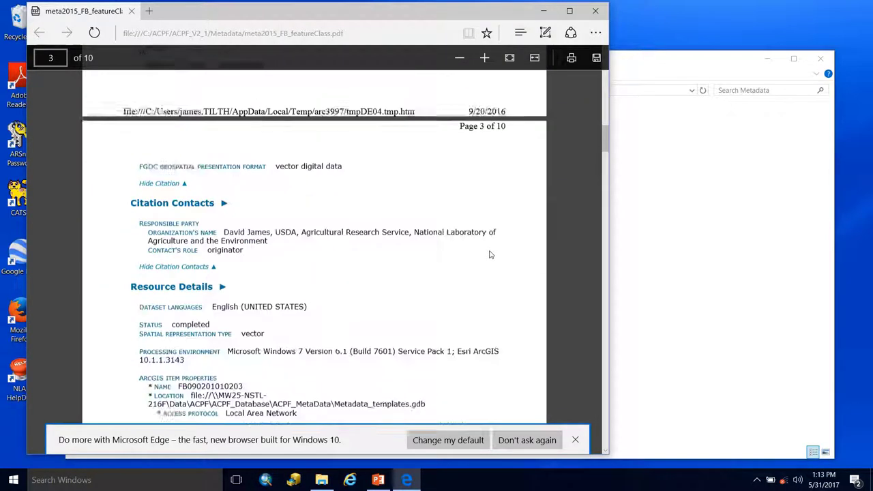
scroll(489, 255, "down", 7)
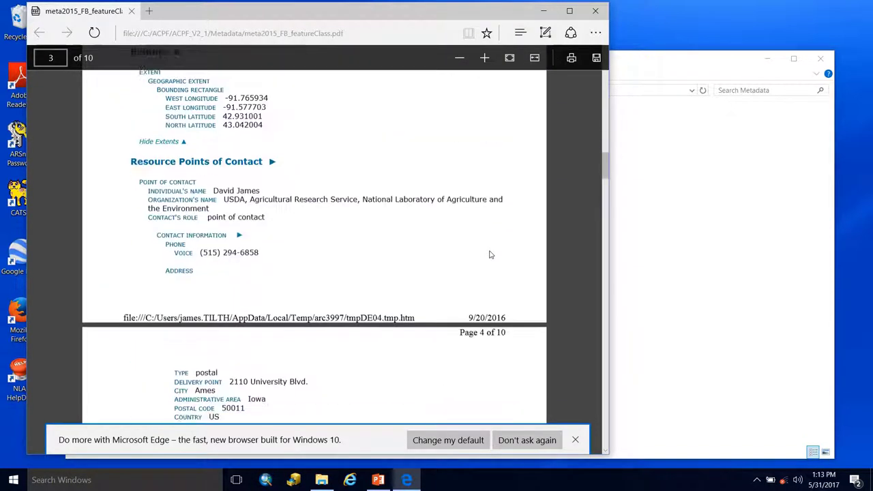
scroll(489, 254, "down", 13)
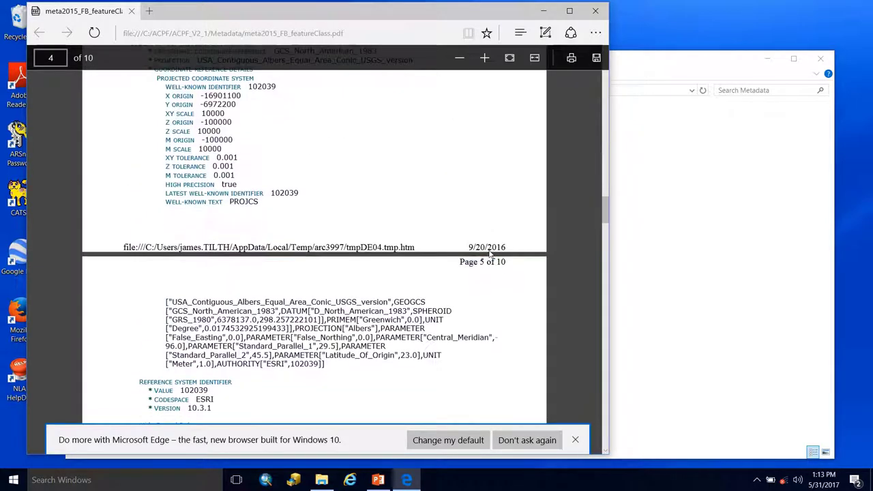
scroll(489, 254, "down", 8)
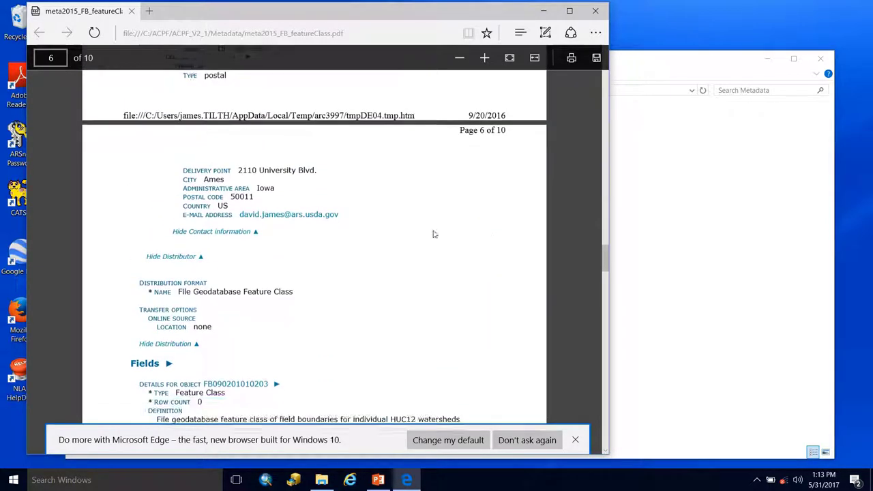
Step: Close the metadata PDF, open the Scripts folder, and inspect the Bioreactors script's context menu
left_click(596, 11)
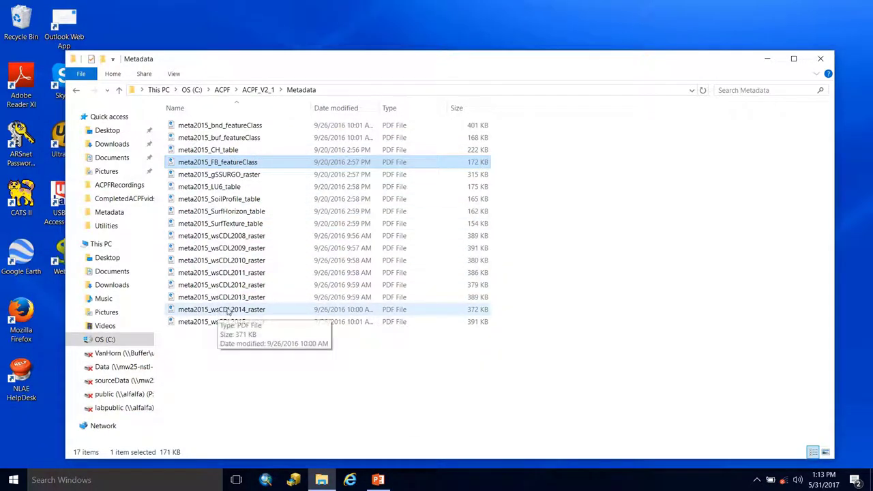
left_click(260, 89)
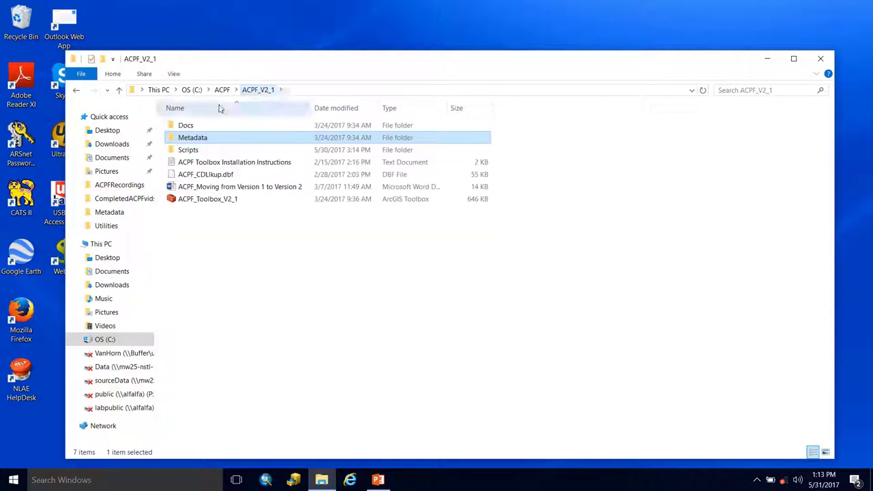
double_click(188, 150)
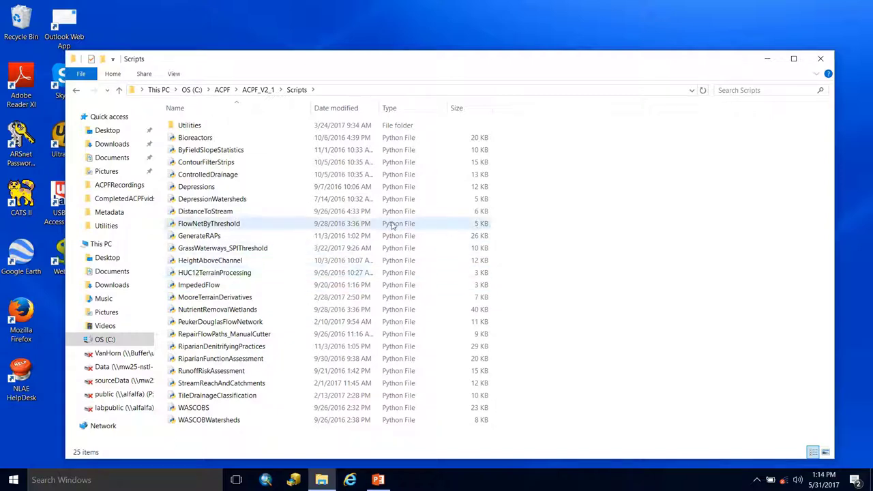
right_click(207, 140)
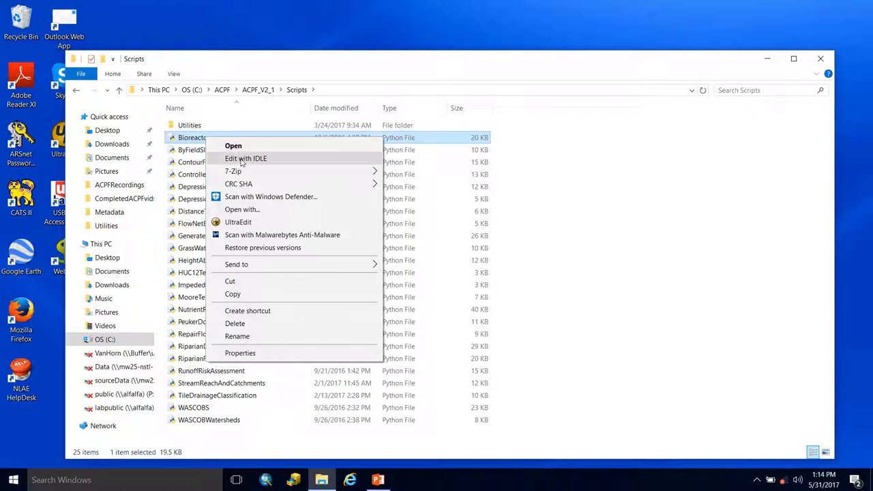
left_click(540, 220)
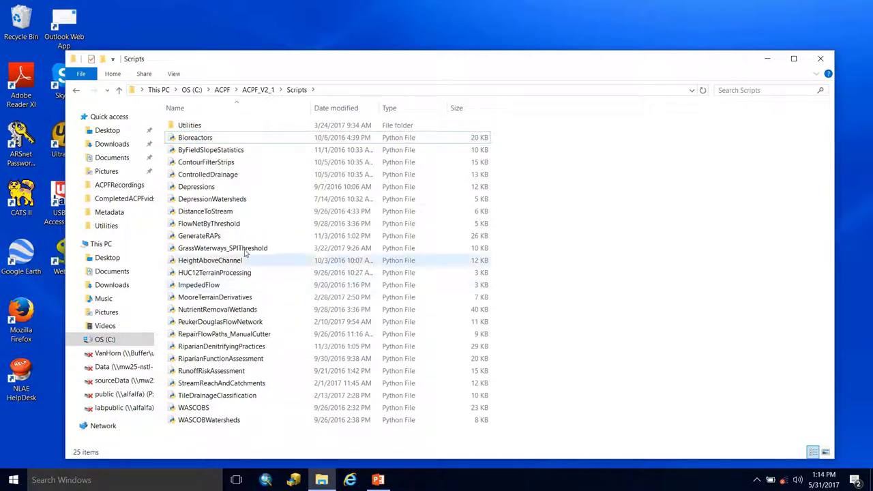
Step: Open the Utilities subfolder, then return through Scripts to ACPF_V2_1
left_click(184, 128)
double_click(184, 128)
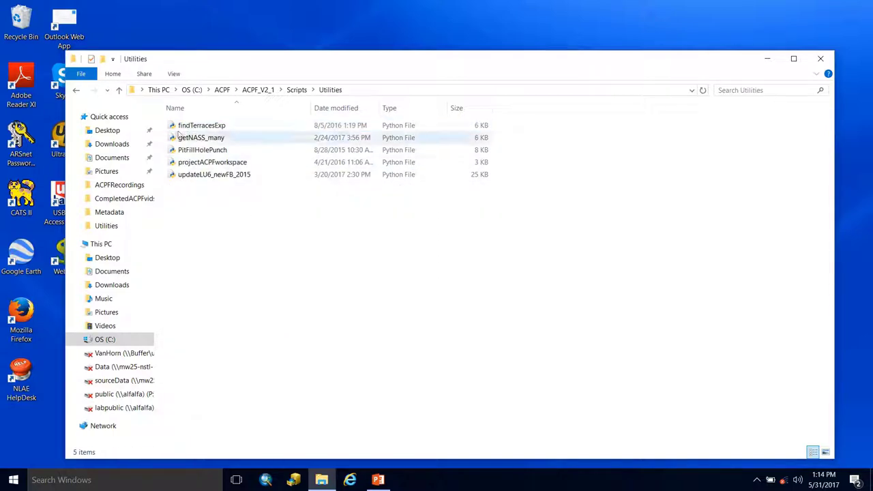
left_click(299, 91)
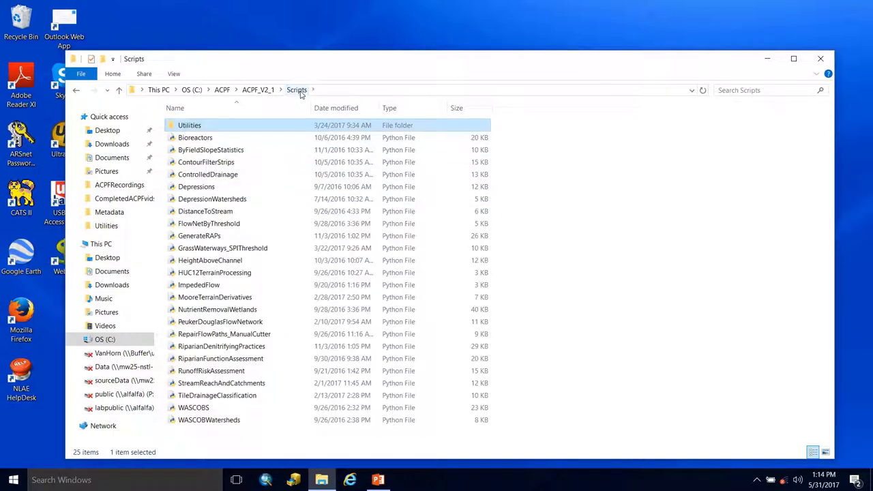
left_click(255, 91)
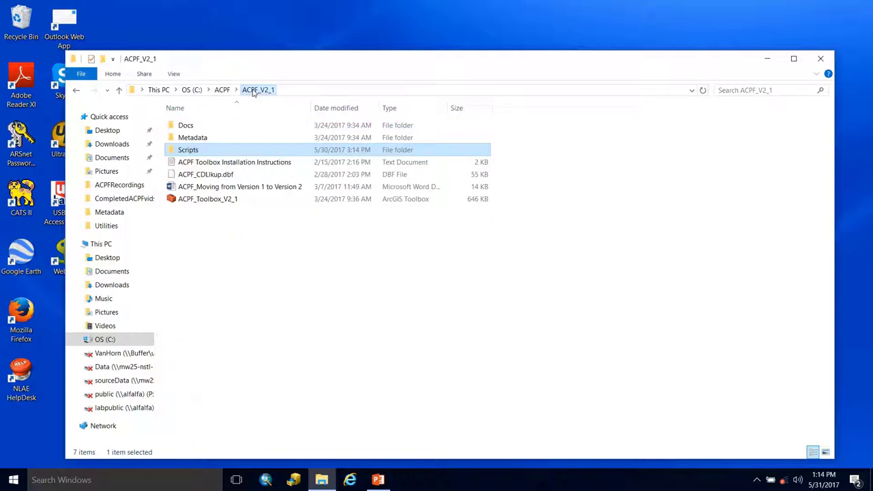
left_click(259, 167)
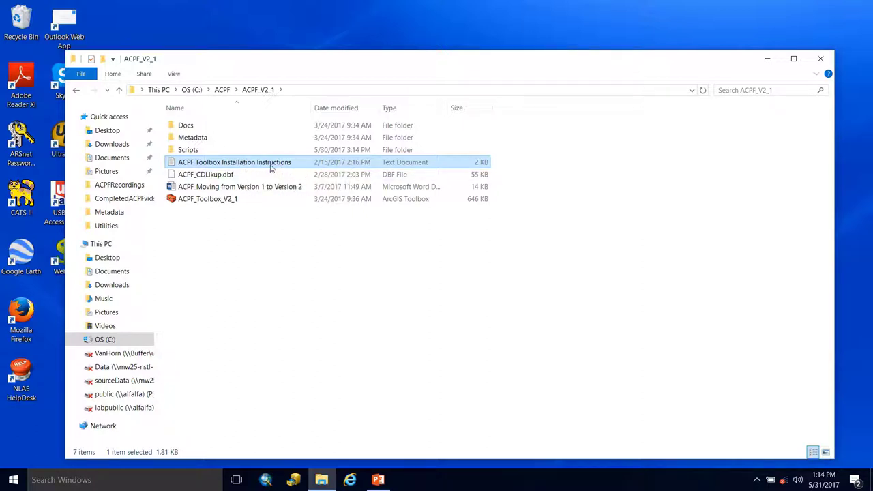
left_click(234, 175)
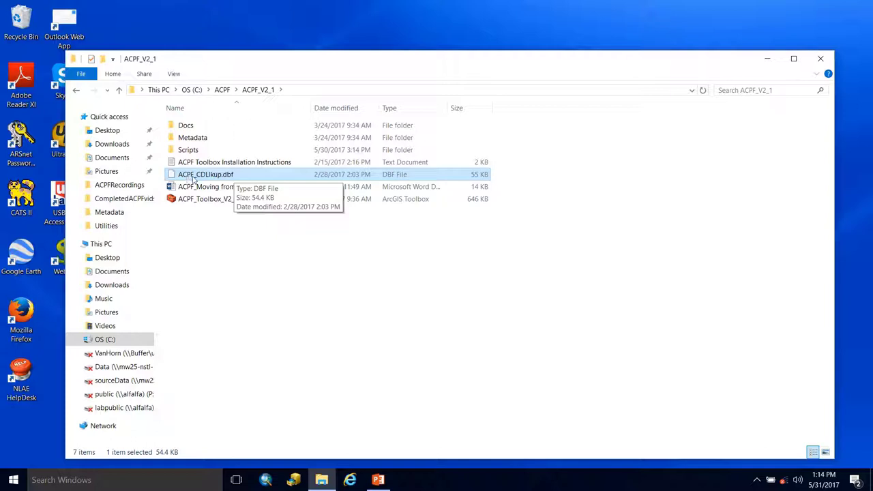
left_click(201, 266)
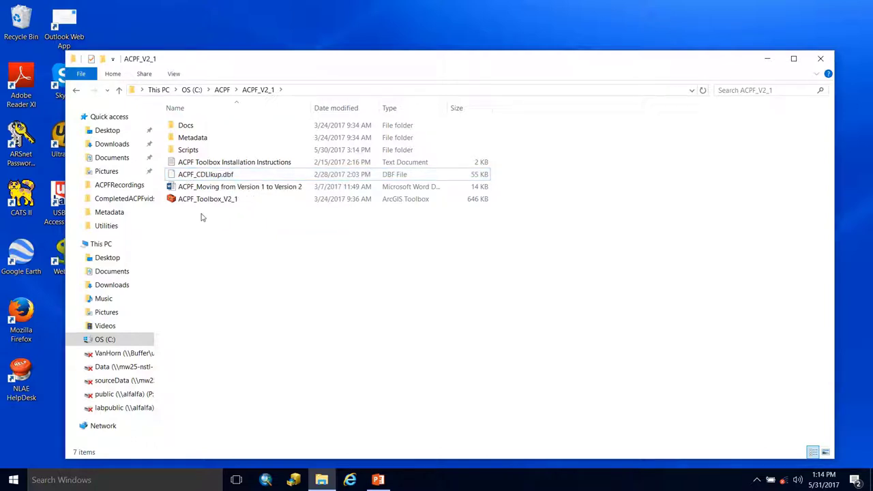
left_click(198, 189)
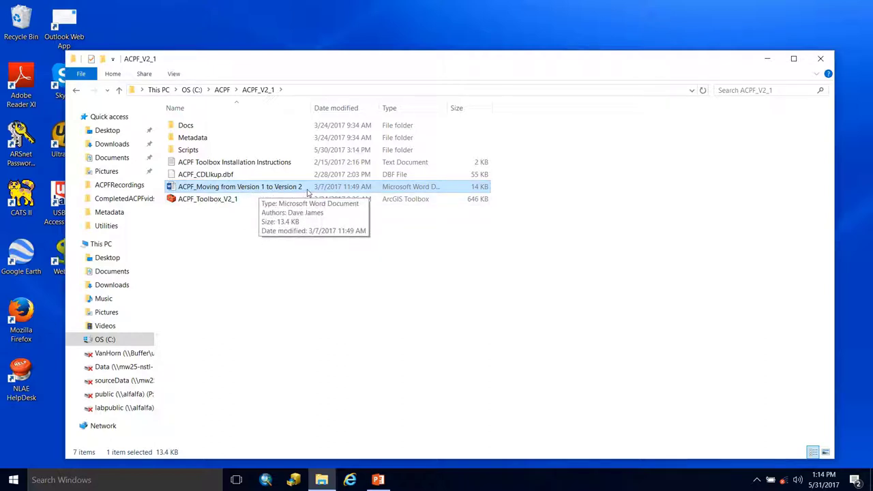
left_click(211, 217)
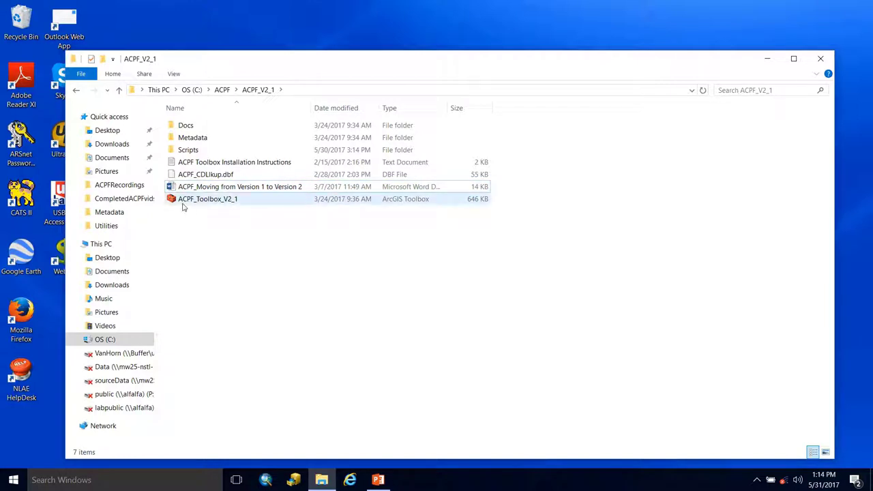
Step: Open C:\ACPF_data and select the acpf070802050503.gdb geodatabase inside it
left_click(192, 206)
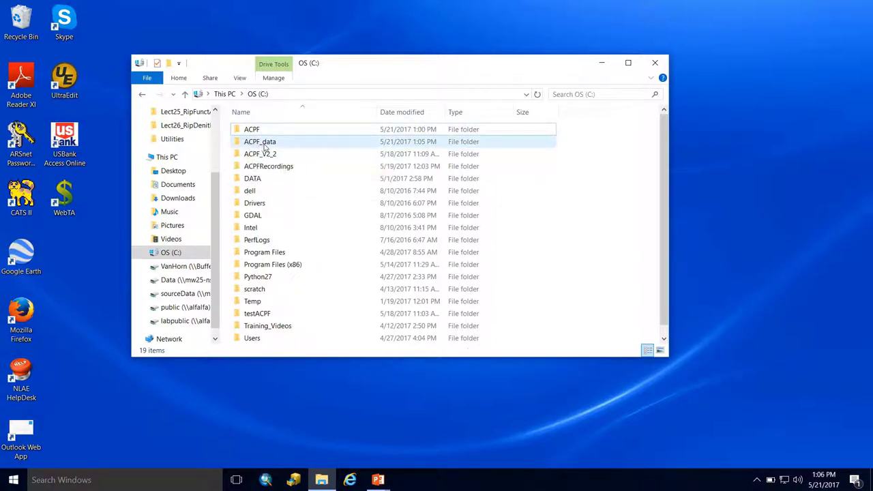
left_click(257, 143)
double_click(257, 143)
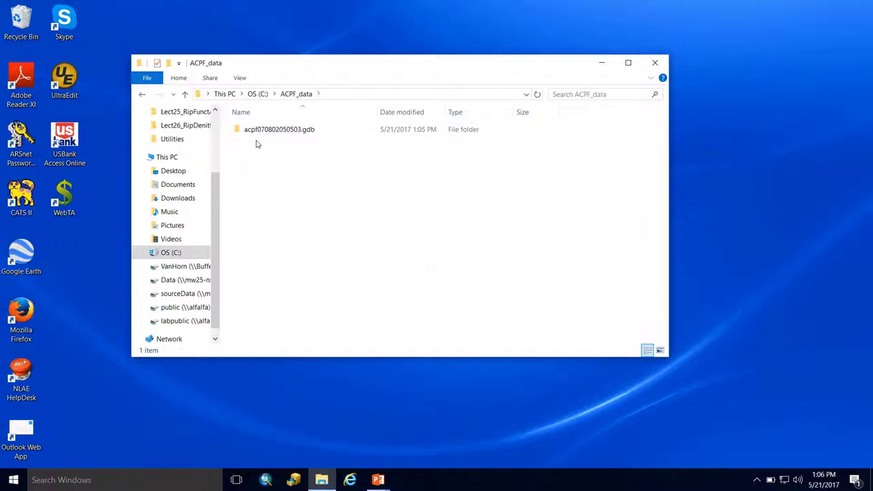
left_click(259, 131)
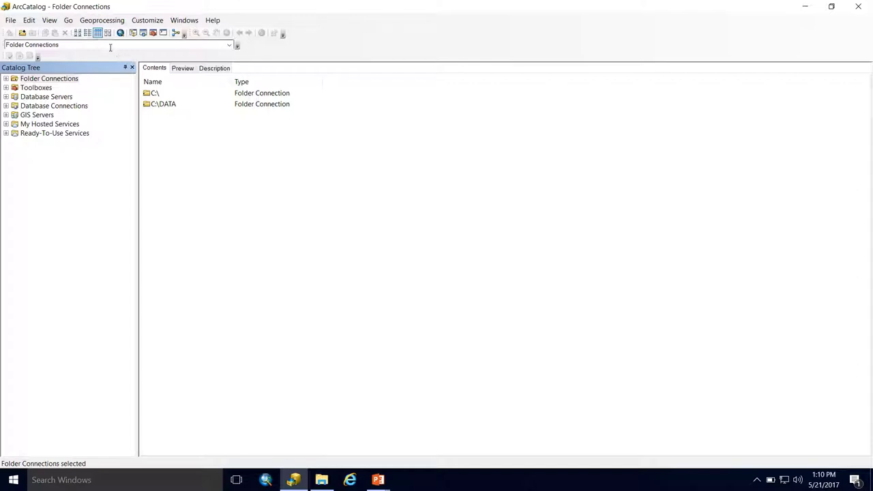
left_click(105, 22)
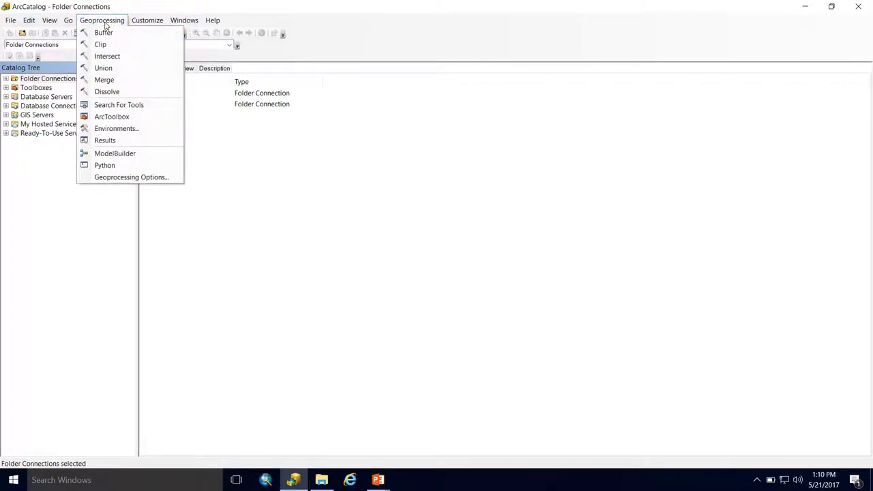
left_click(118, 128)
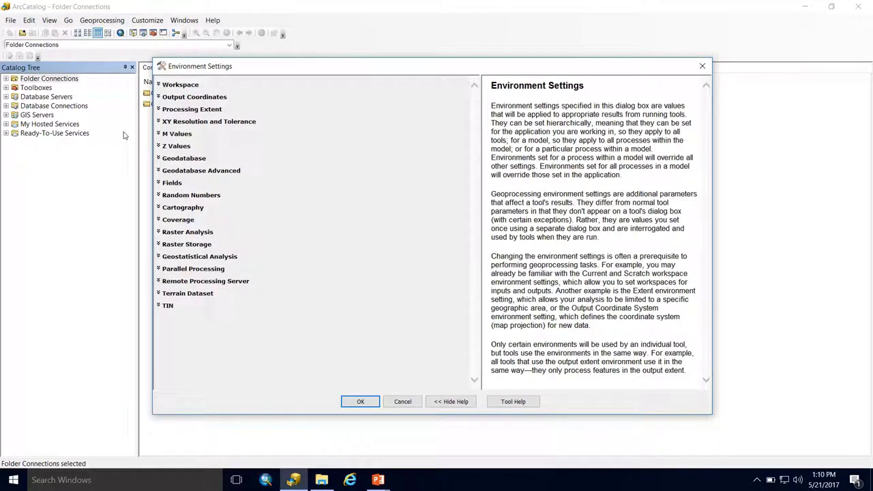
left_click(182, 84)
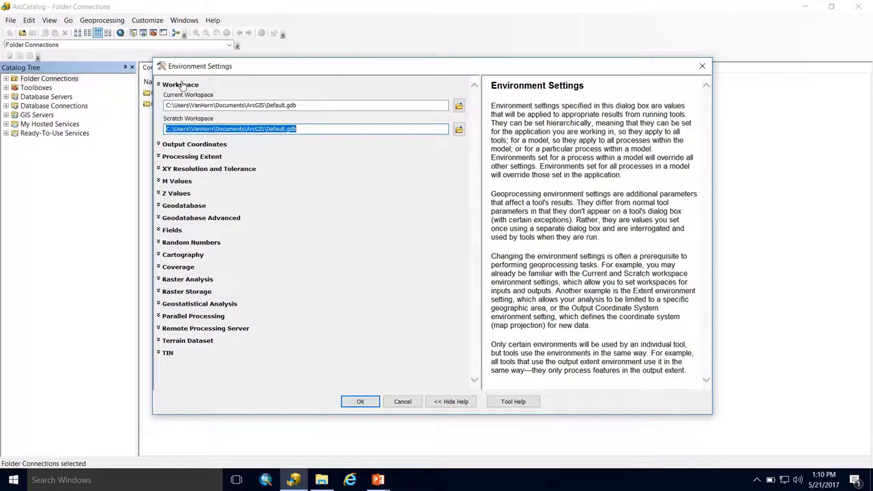
left_click(312, 107)
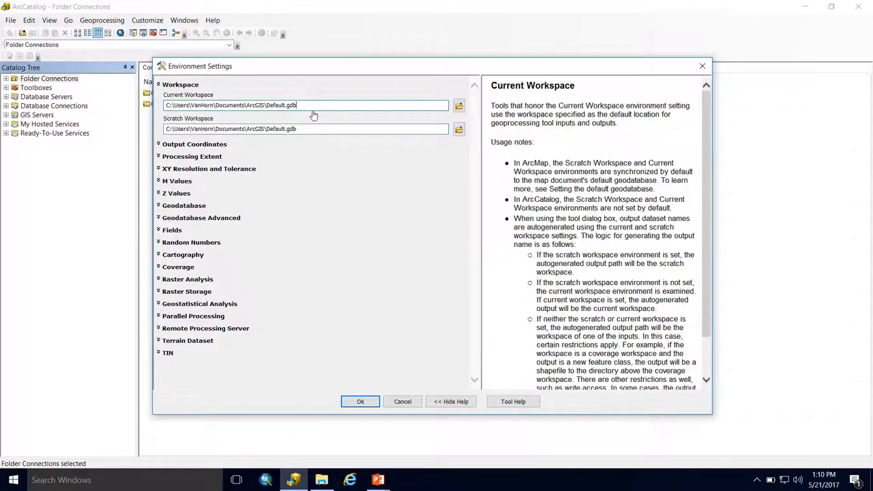
left_click(309, 132)
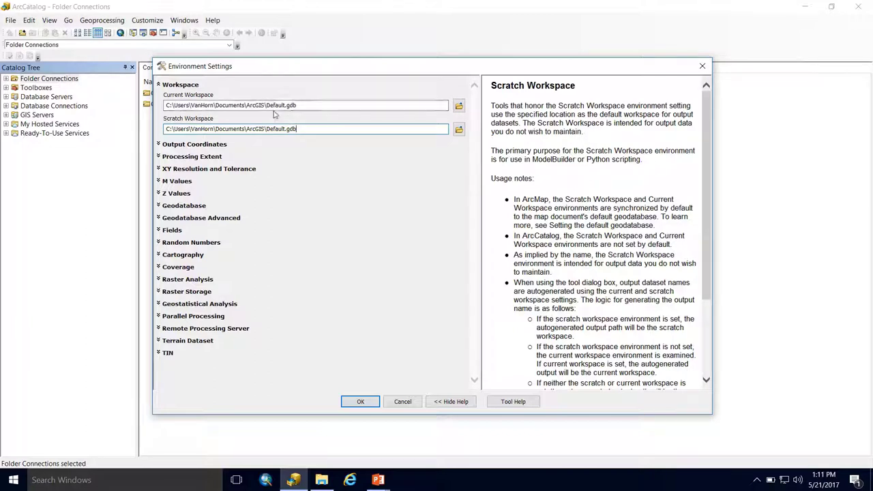
left_click(459, 106)
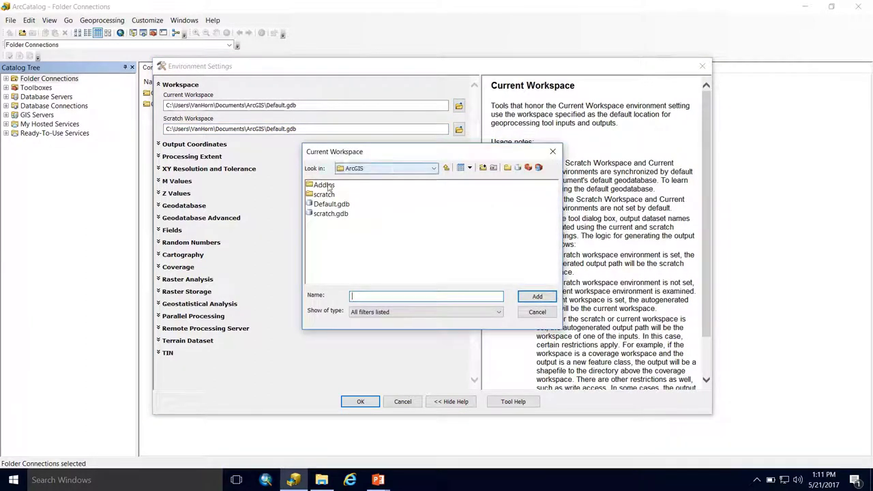
left_click(552, 150)
left_click(271, 120)
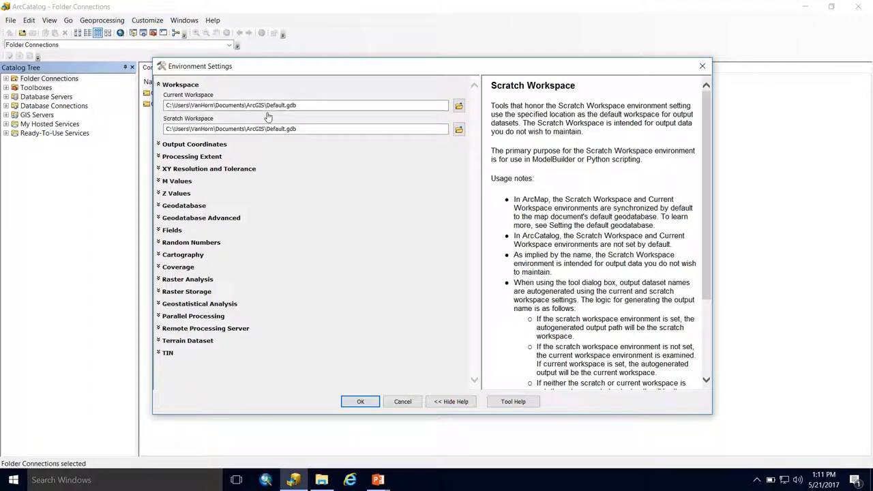
left_click(167, 109)
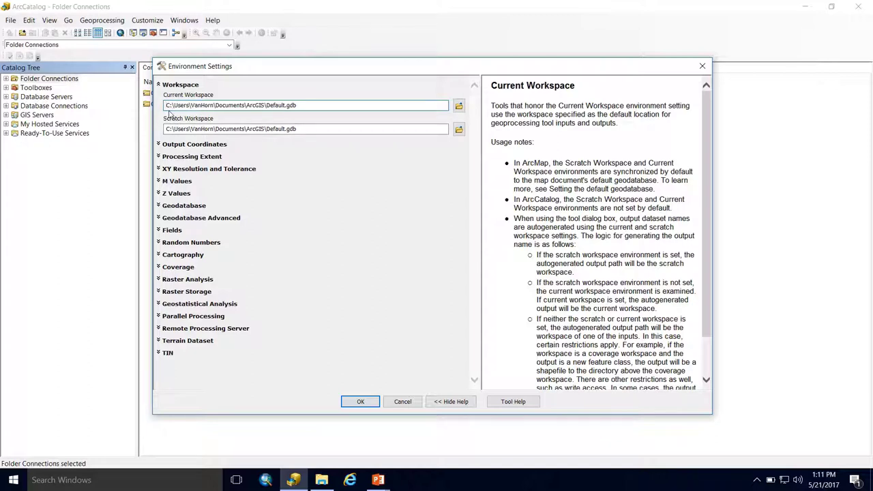
Step: Close Environment Settings, then enable output overwriting and background processing in Geoprocessing Options
left_click(361, 401)
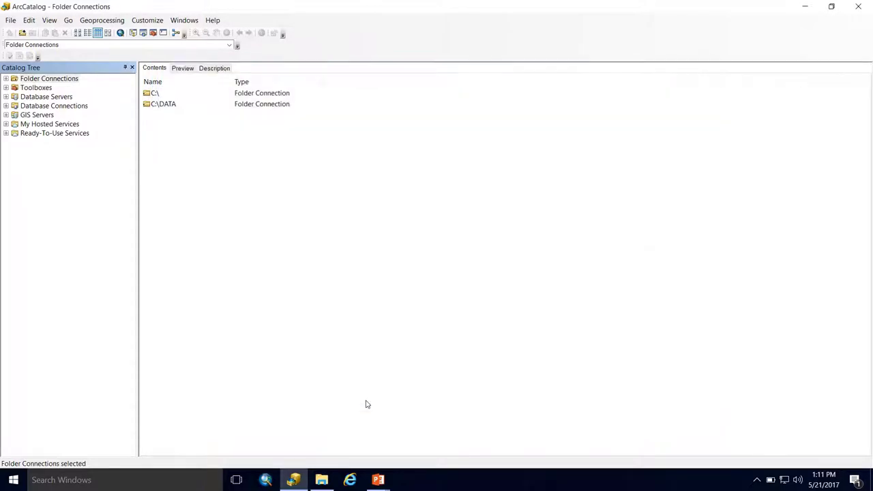
left_click(102, 20)
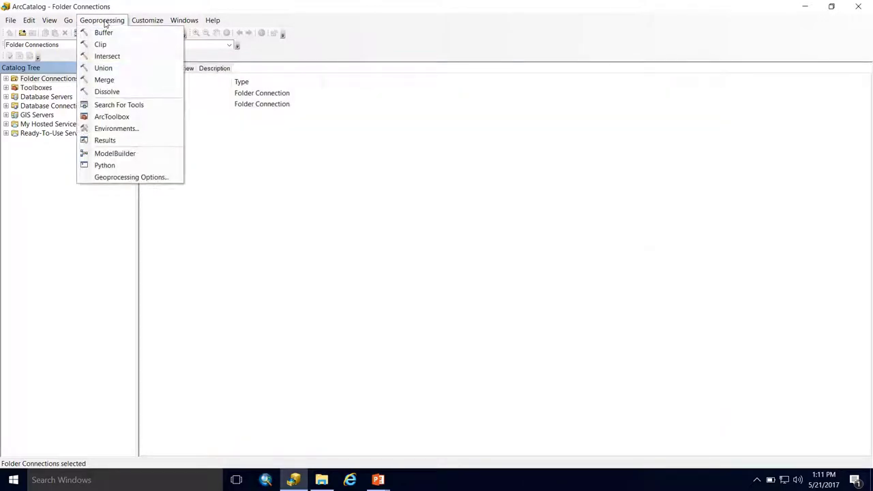
left_click(117, 179)
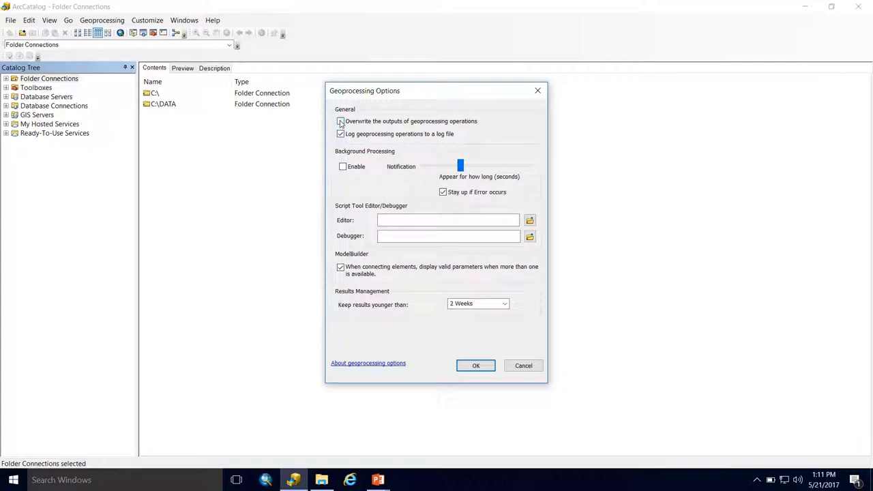
left_click(340, 121)
left_click(343, 168)
left_click(478, 366)
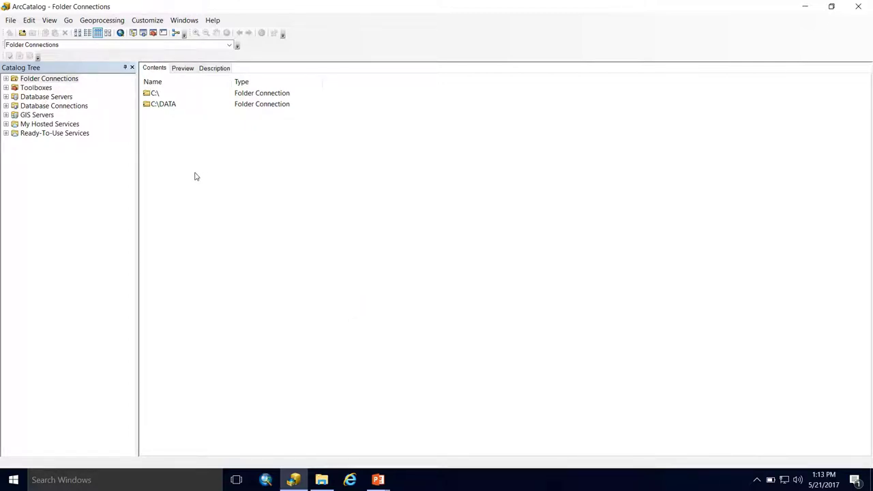
Step: Show the ArcToolbox window and dock it on the right side
left_click(154, 35)
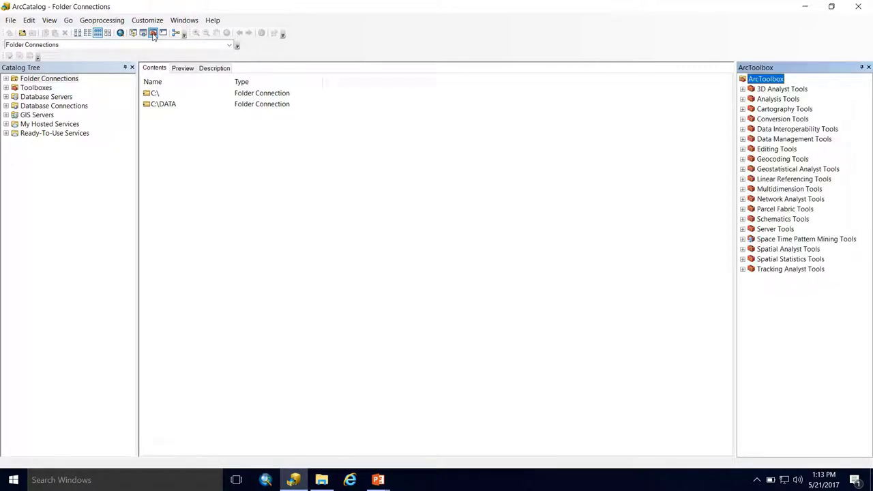
left_click_drag(813, 69, 859, 262)
Step: Add ACPF_Toolbox_V2_1.tbx from C:\ACPF\ACPF_V2_1 to ArcToolbox
right_click(839, 87)
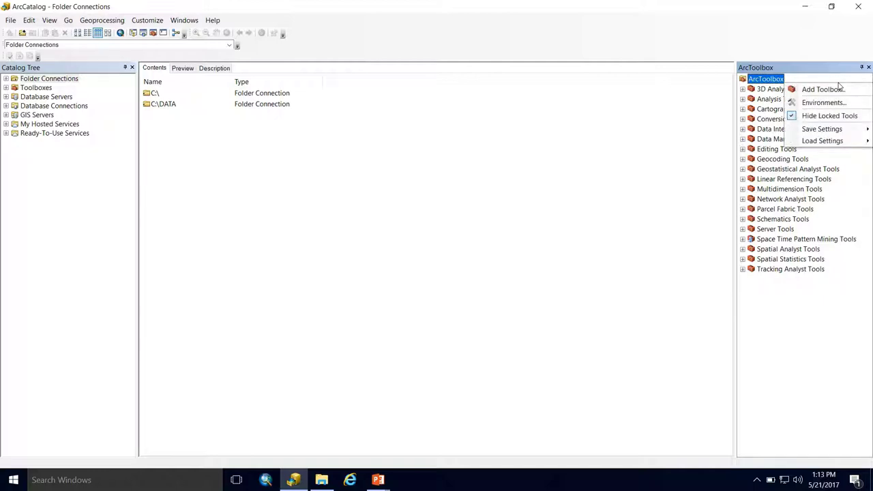
left_click(825, 90)
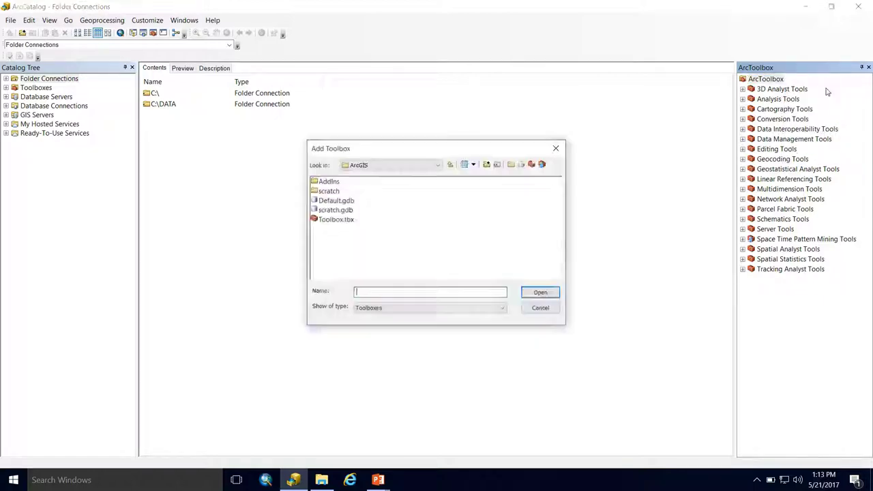
left_click(450, 165)
left_click(450, 165)
left_click(385, 165)
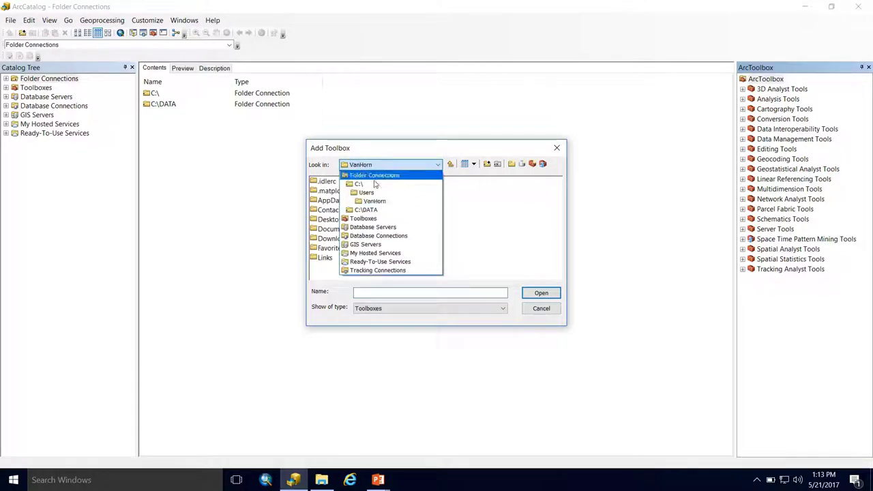
left_click(368, 186)
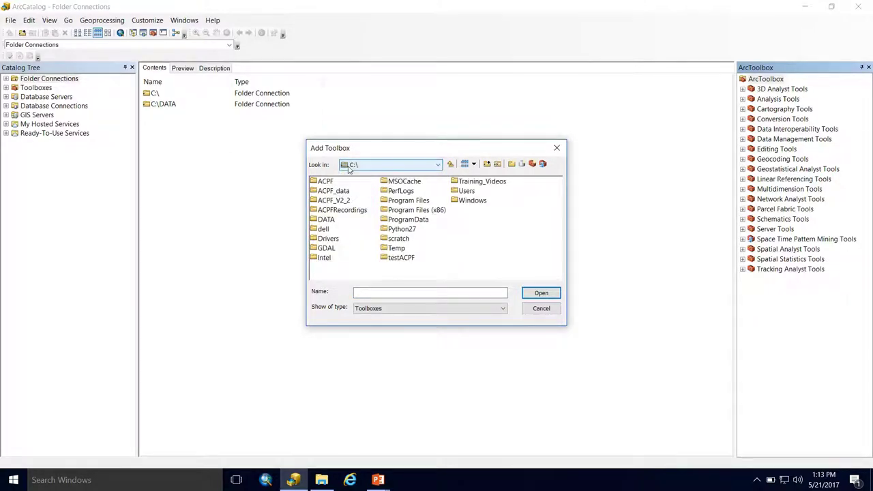
double_click(326, 181)
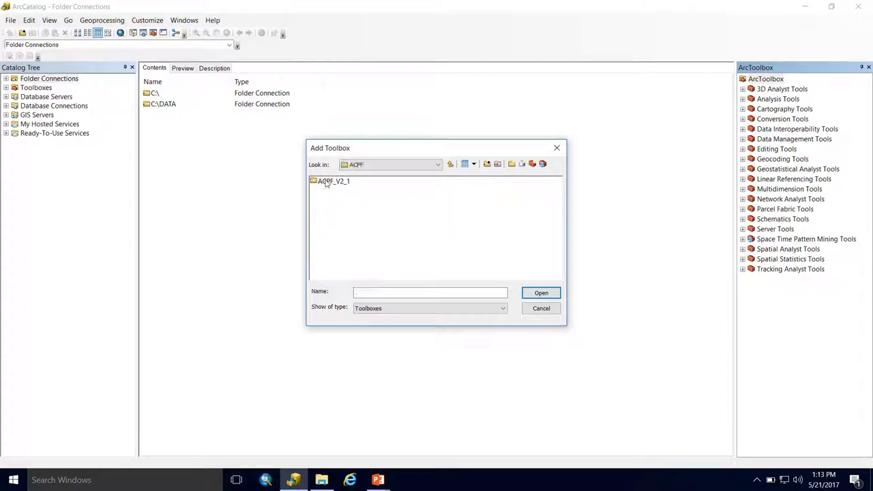
double_click(325, 182)
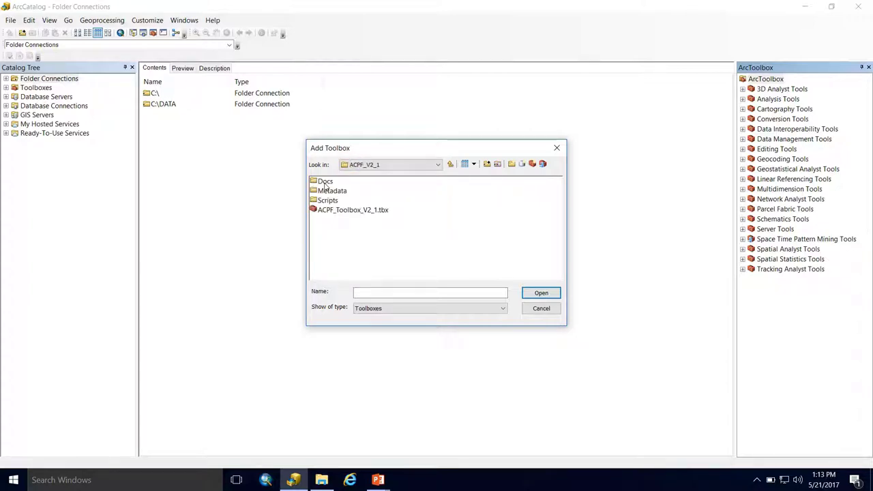
left_click(345, 212)
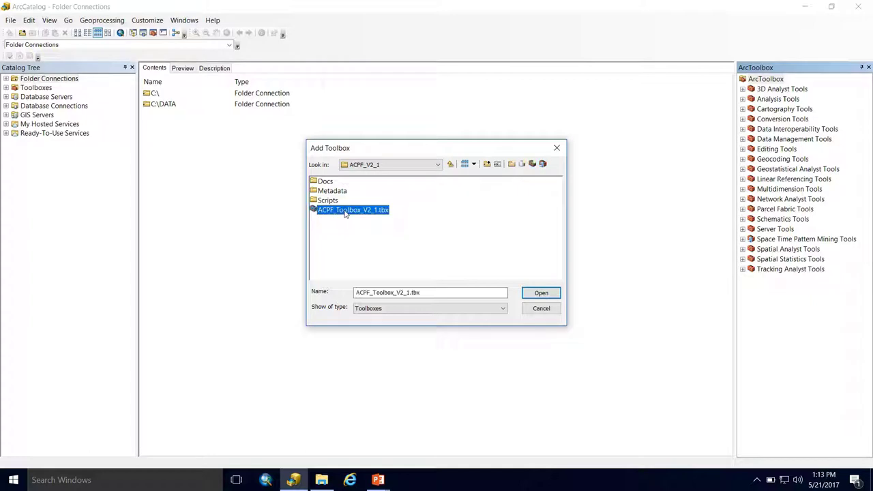
left_click(541, 295)
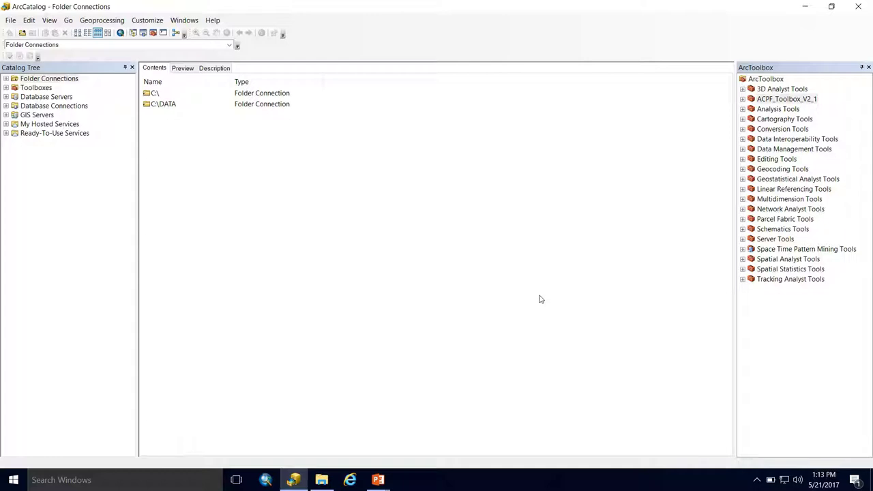
Step: Save the ArcToolbox setup, now including ACPF_Toolbox_V2_1, as the default settings
right_click(790, 323)
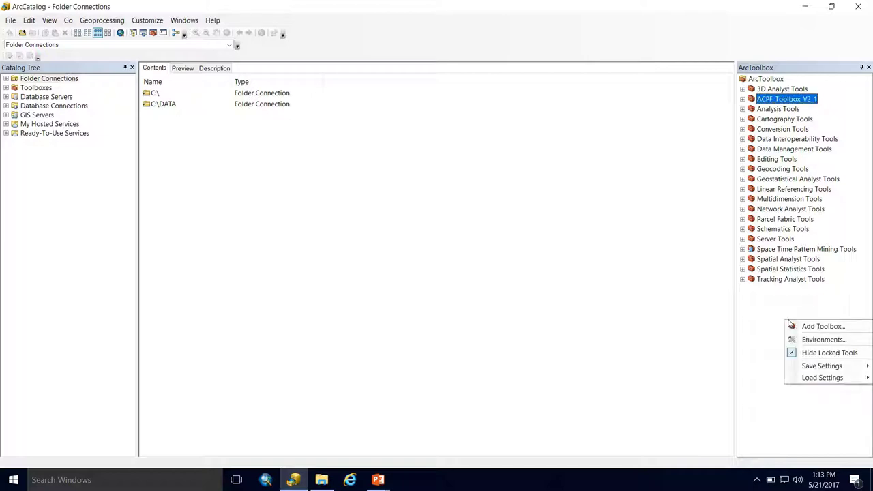
mouse_move(815, 369)
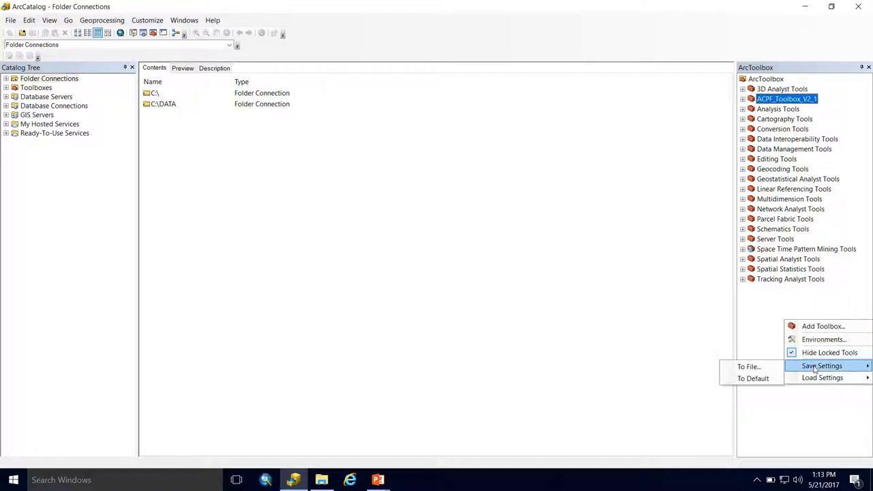
left_click(768, 379)
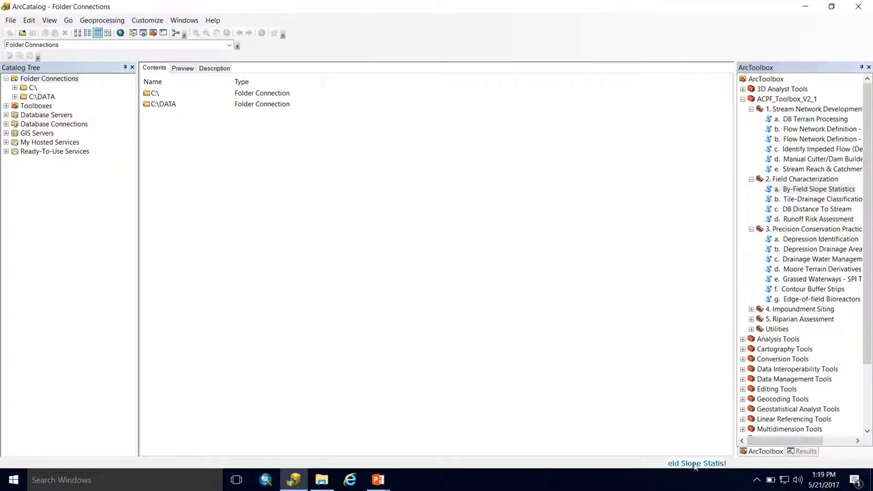
Step: Show and widen the Results window, then expand Current Session to the By-Field Slope Statistics result
left_click(96, 21)
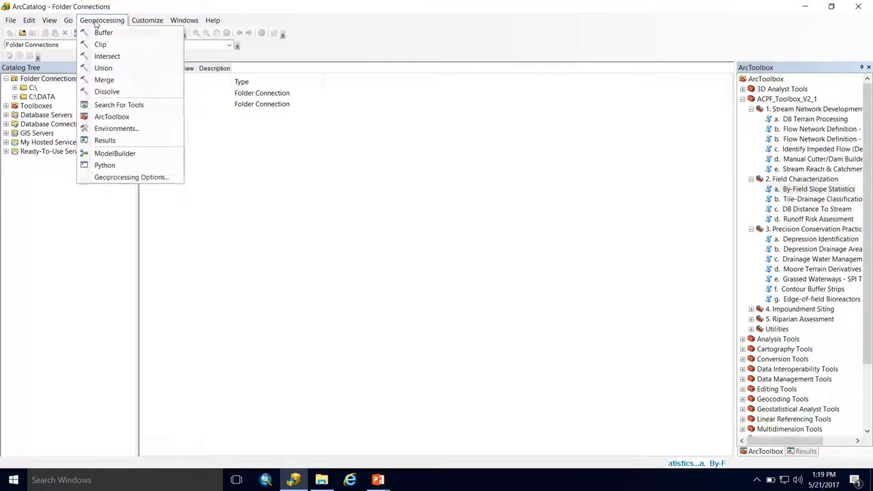
left_click(134, 142)
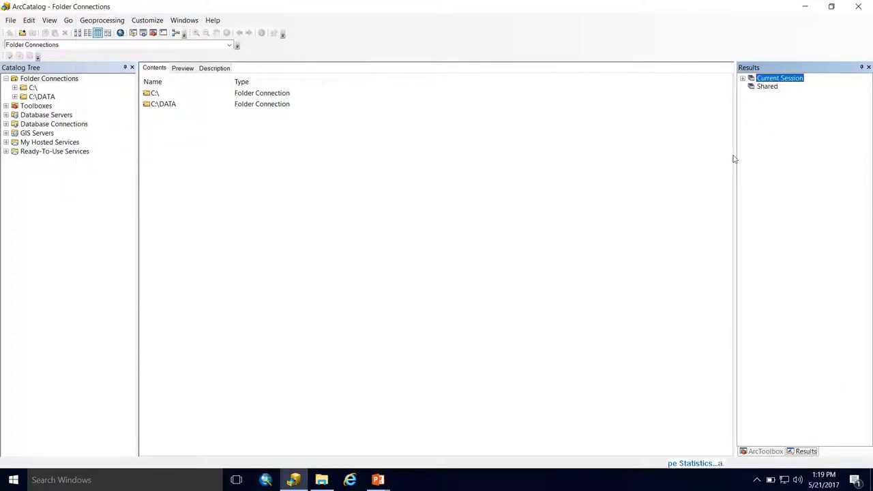
left_click_drag(735, 152, 659, 160)
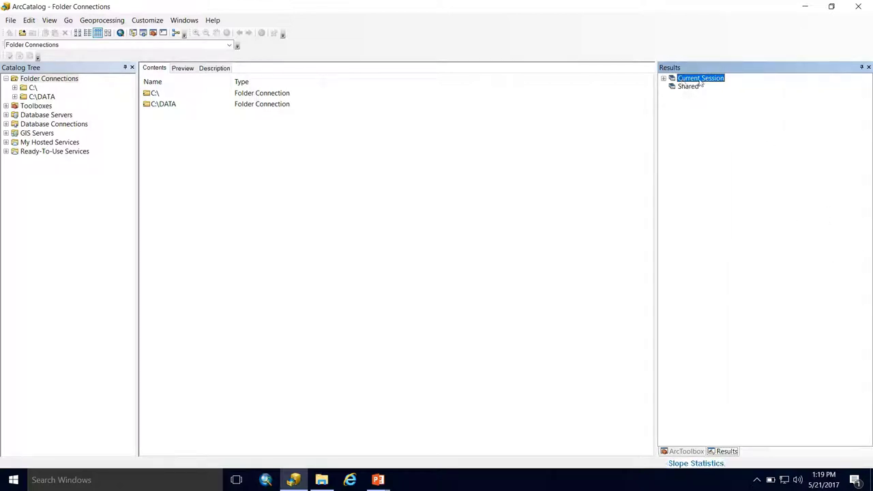
left_click(664, 79)
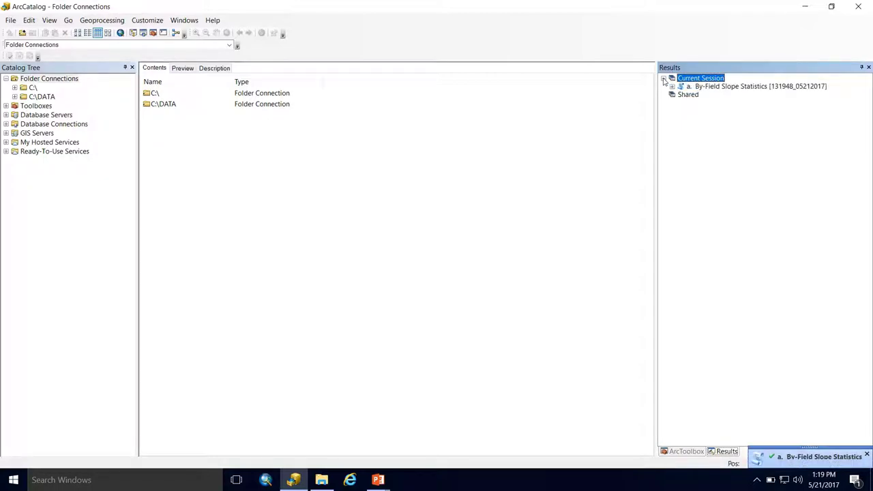
left_click(701, 87)
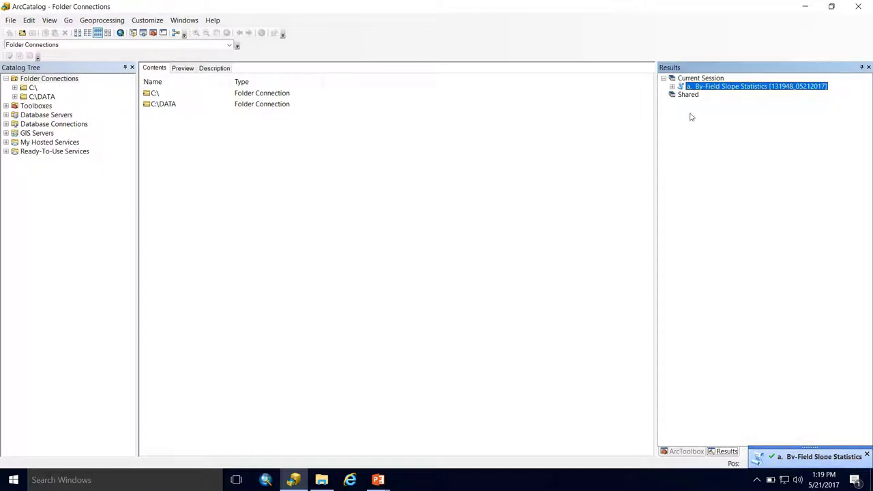
Step: Expand the By-Field Slope Statistics result and its Messages to read the six-class execution log
left_click(672, 87)
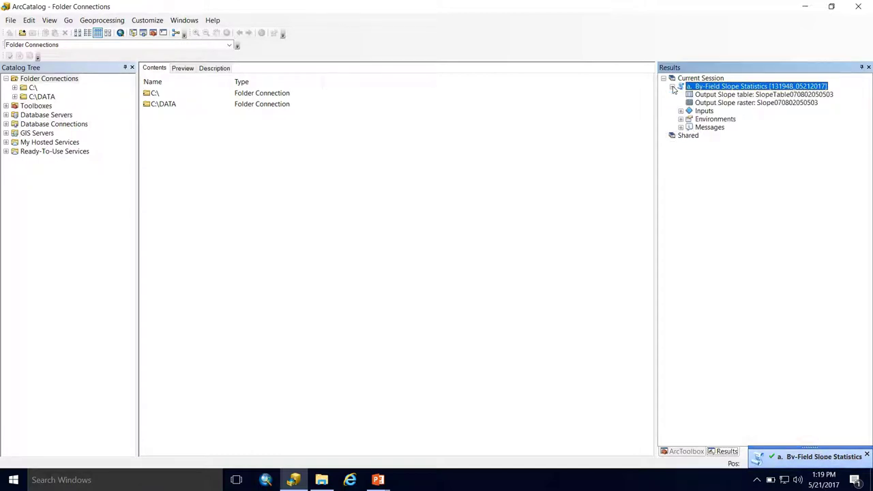
left_click(680, 127)
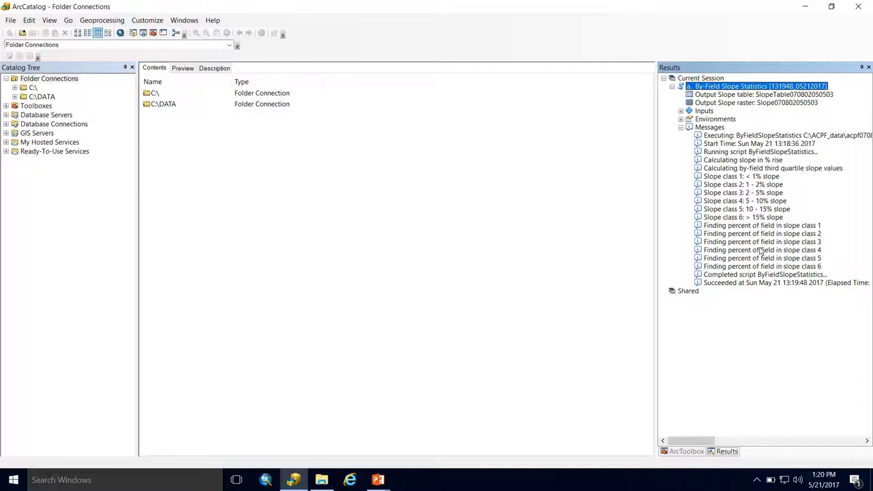
Step: Review the slope run's Inputs and Environments in a wider Results panel
left_click(681, 128)
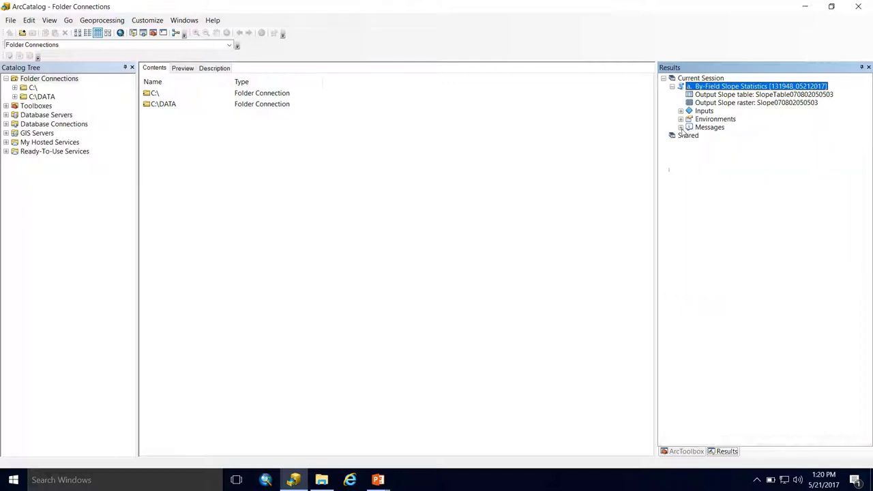
left_click(680, 111)
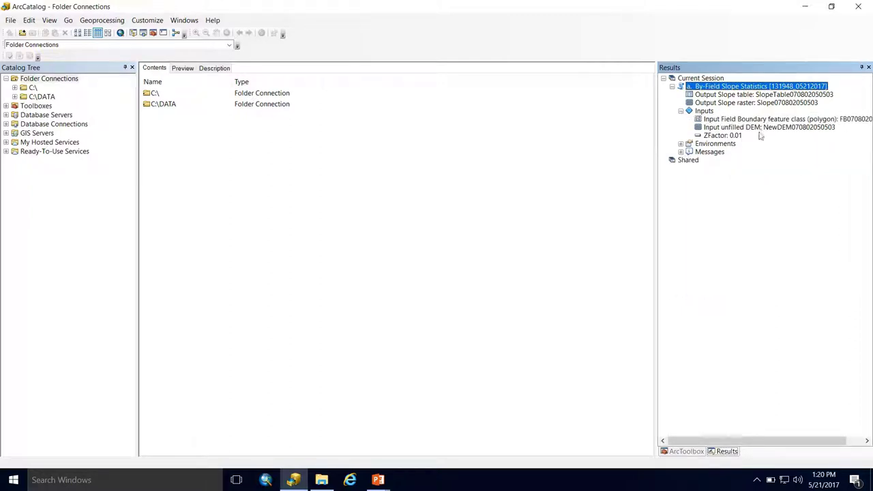
left_click(680, 144)
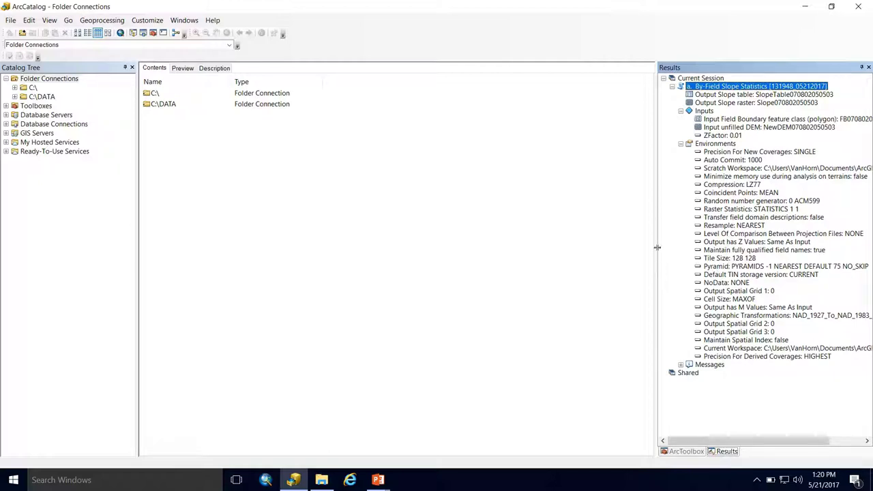
left_click_drag(655, 245, 547, 245)
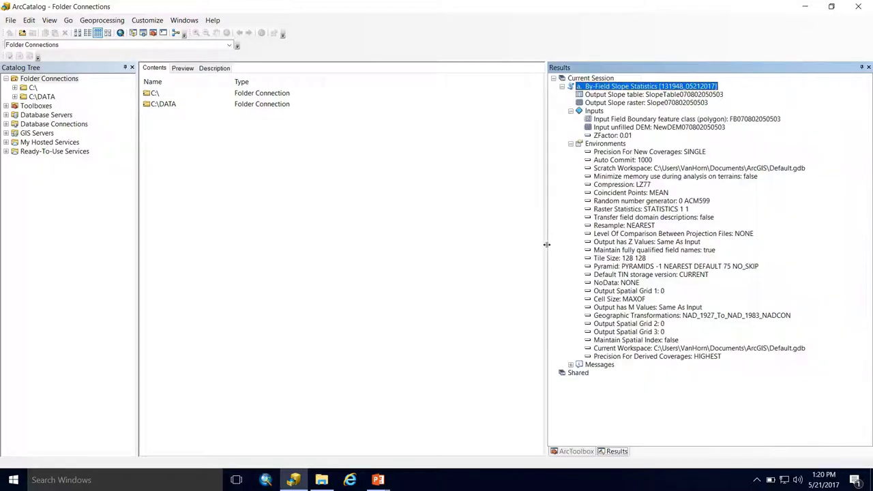
Step: Recheck the messages, then collapse Environments, Messages, Inputs and the slope result
left_click(570, 364)
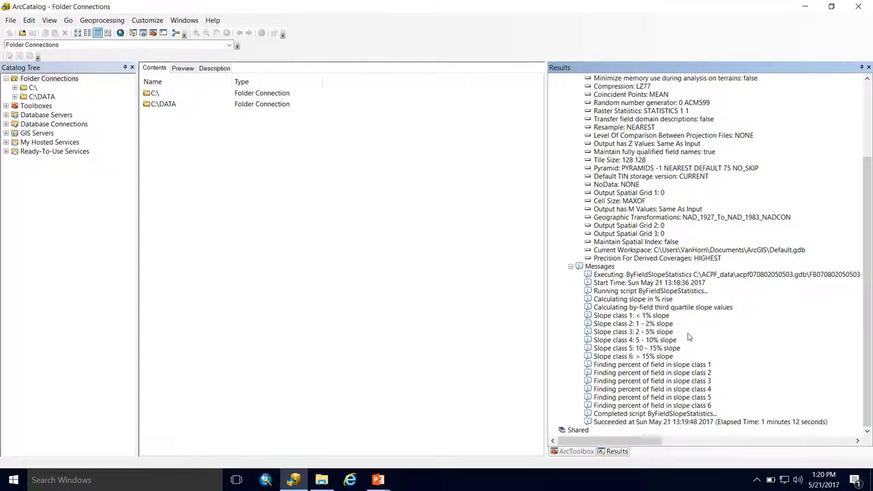
scroll(689, 336, "up", 5)
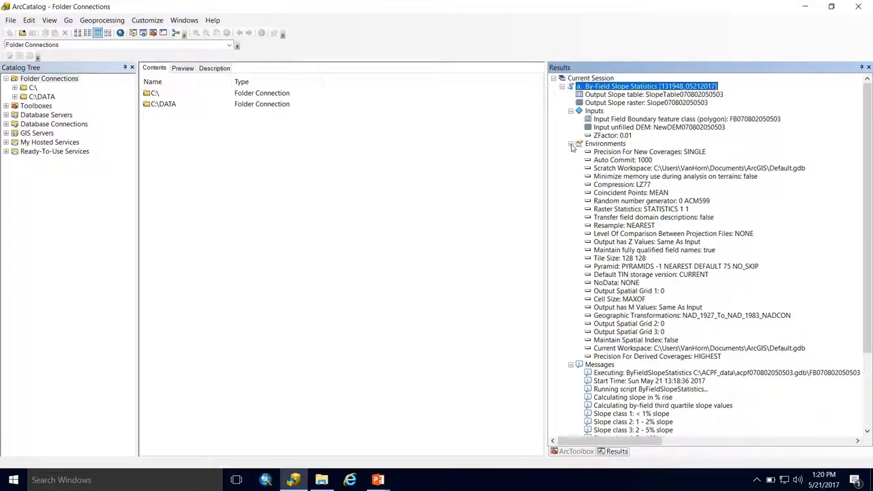
left_click(571, 144)
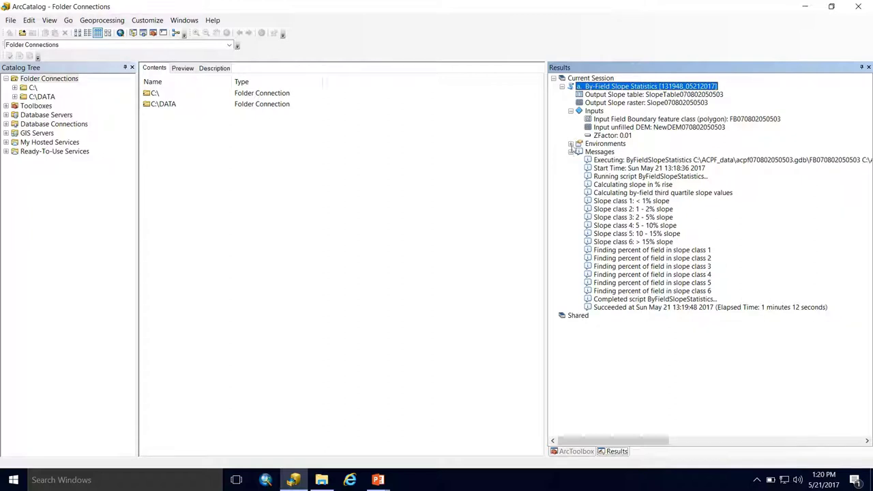
left_click(571, 151)
left_click(571, 110)
left_click(561, 87)
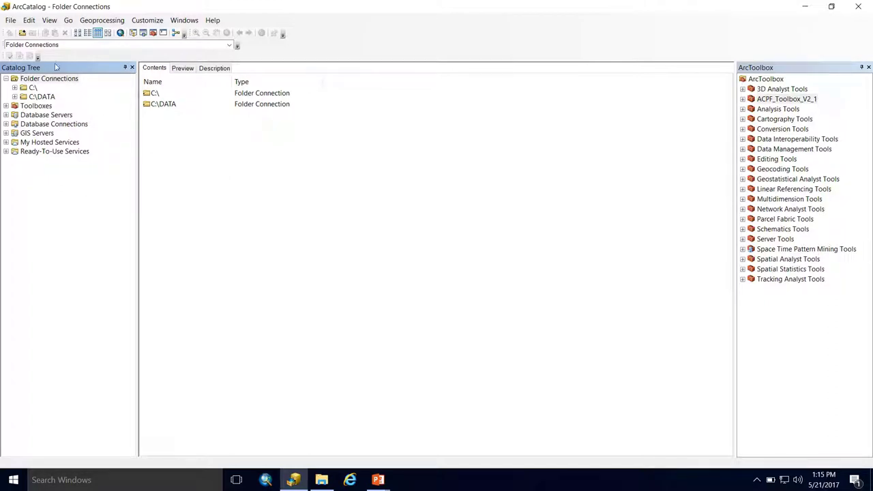
Step: Connect to the C:\ACPF_data folder, which holds acpf070802050503.gdb, under Folder Connections
left_click(22, 35)
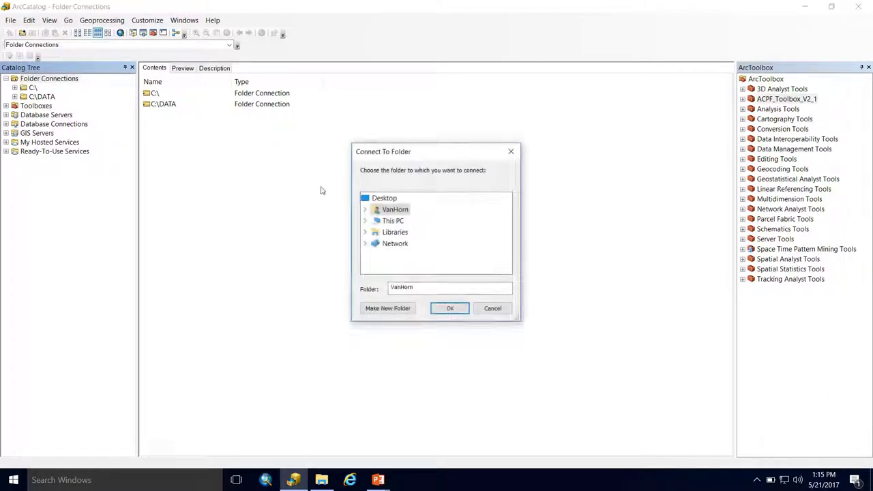
left_click(511, 150)
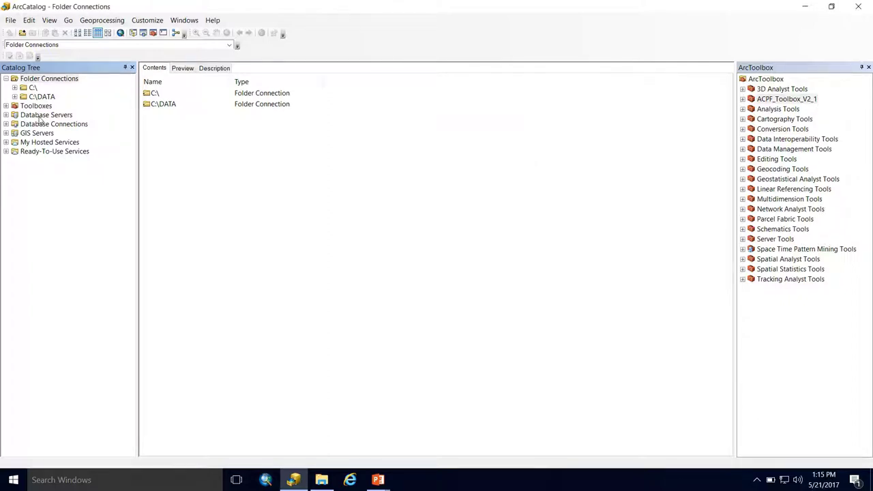
right_click(51, 82)
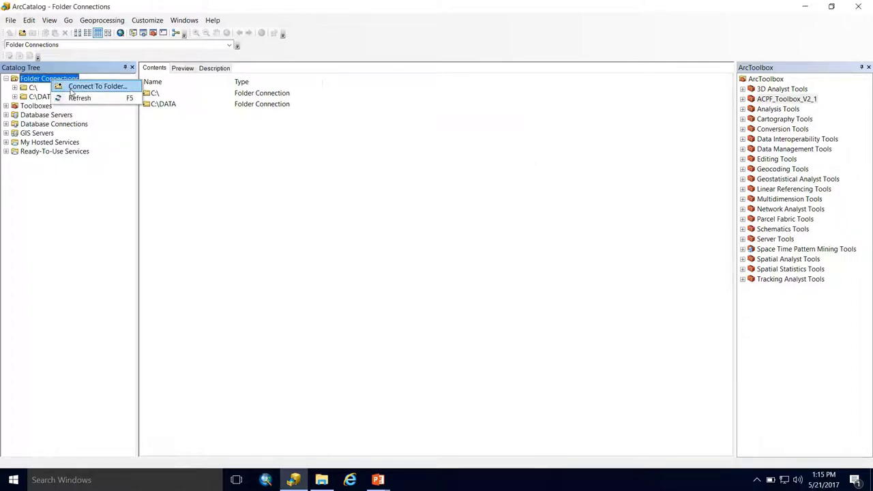
left_click(72, 89)
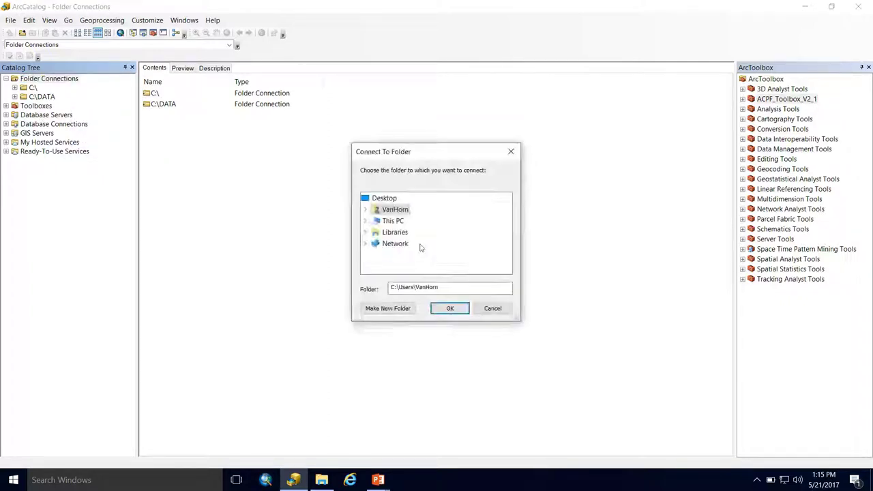
left_click(365, 232)
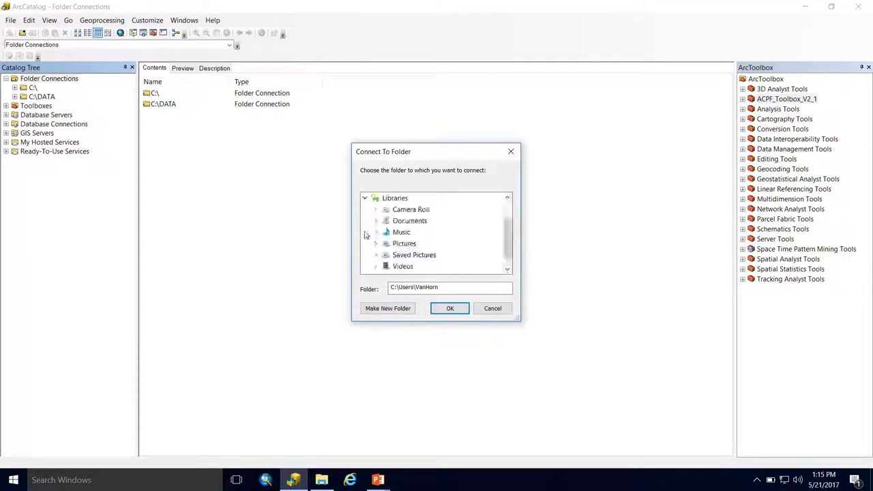
scroll(380, 226, "up", 2)
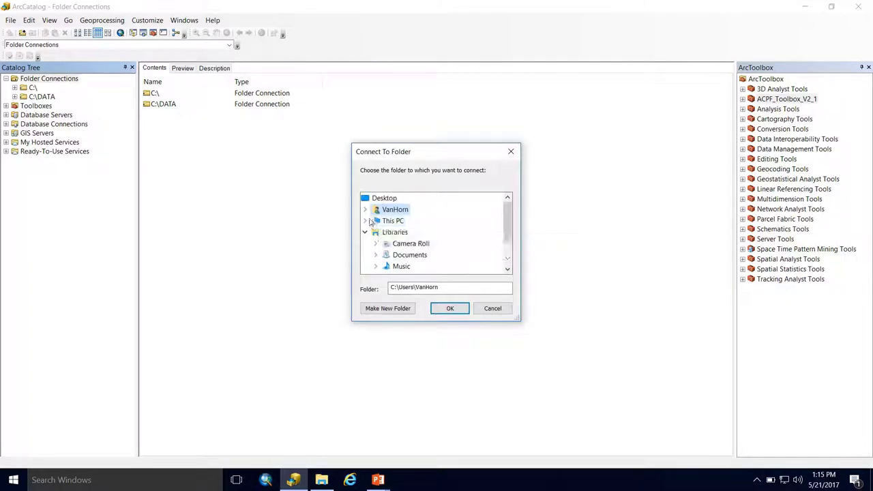
left_click(374, 221)
scroll(369, 221, "down", 2)
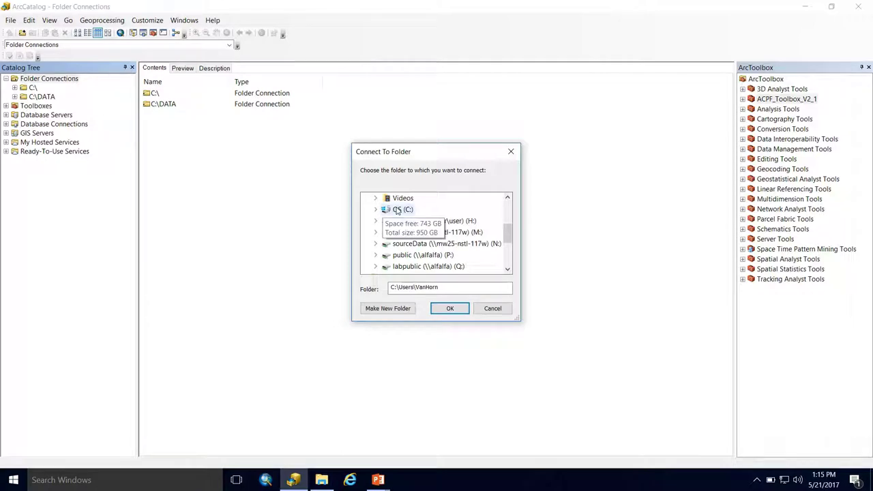
left_click(380, 209)
left_click(418, 221)
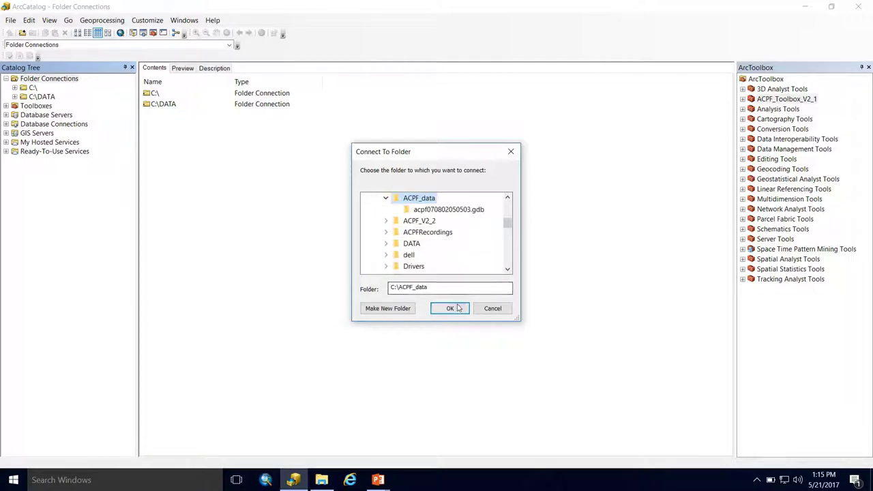
left_click(437, 211)
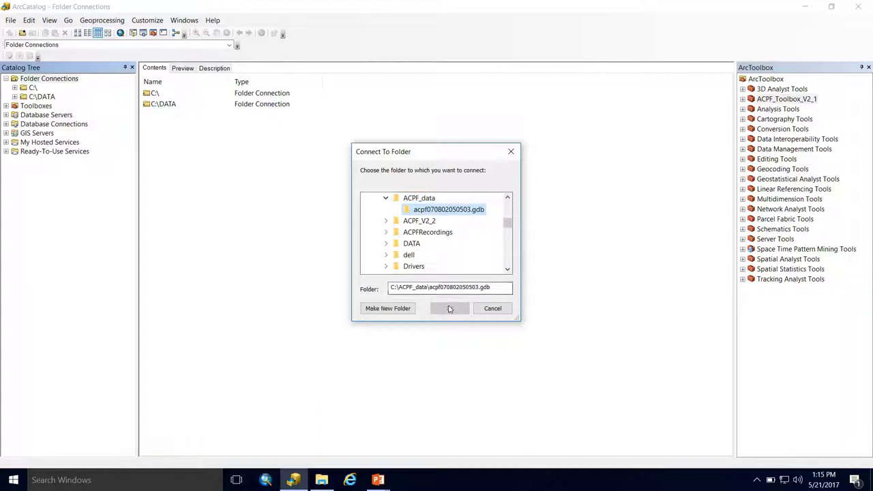
left_click(415, 198)
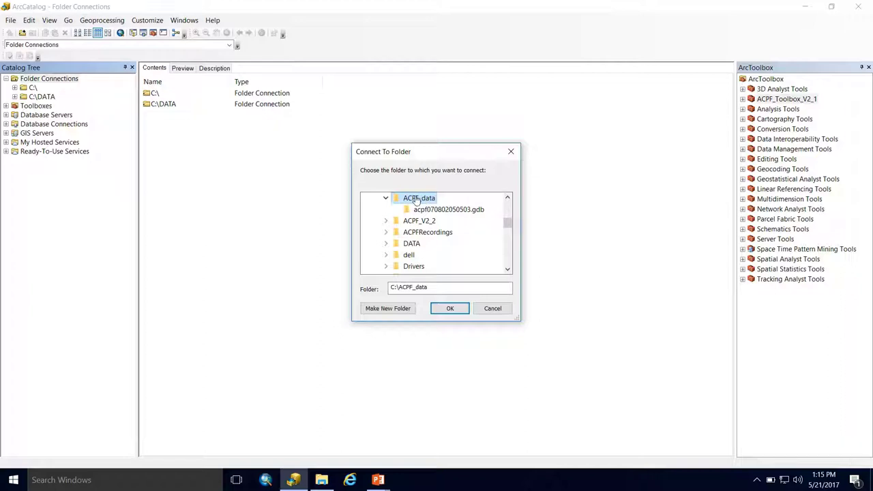
left_click(449, 308)
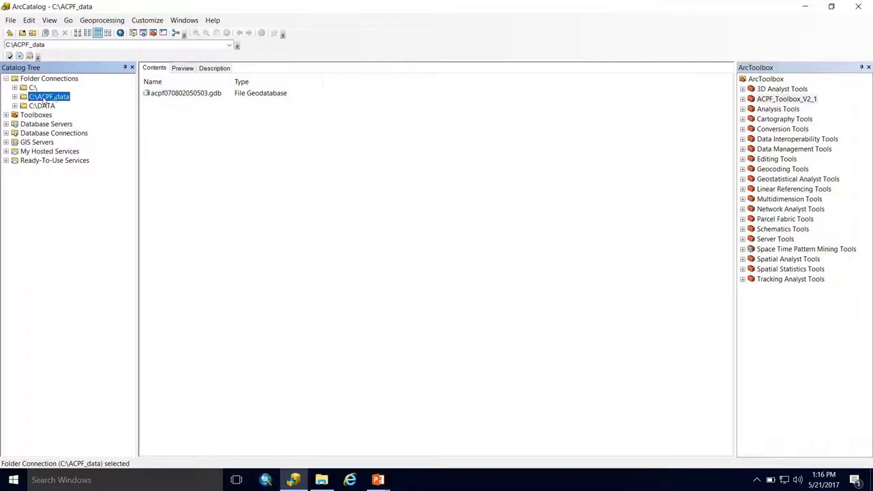
Step: Browse the acpf070802050503.gdb datasets under C:\ACPF_data, then return to the Folder Connections list
double_click(23, 98)
left_click(45, 107)
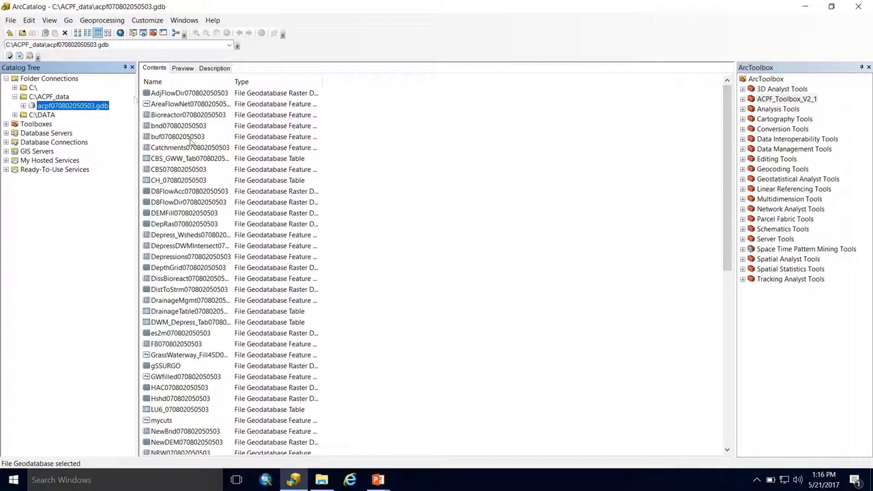
scroll(222, 164, "down", 13)
scroll(221, 164, "up", 13)
left_click(28, 97)
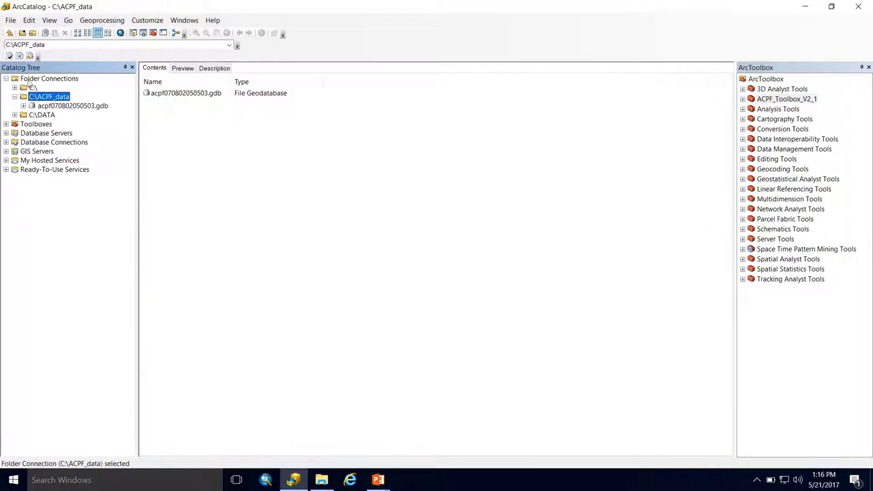
left_click(32, 88)
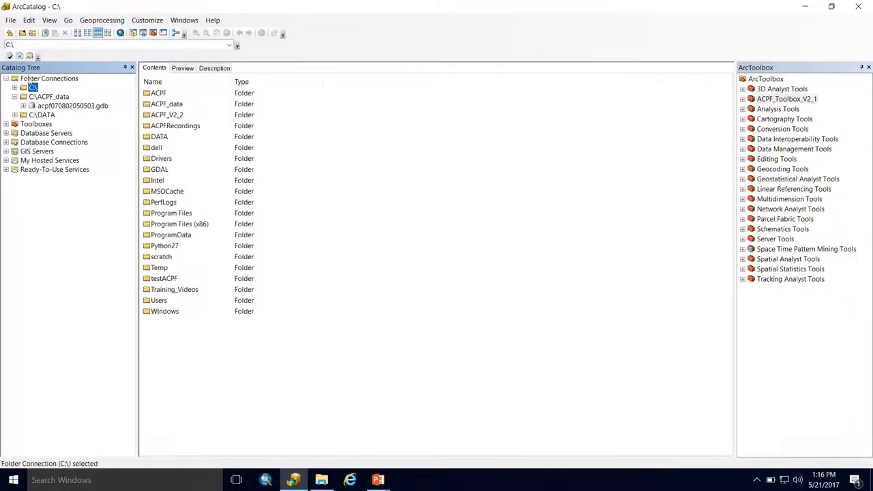
left_click(30, 79)
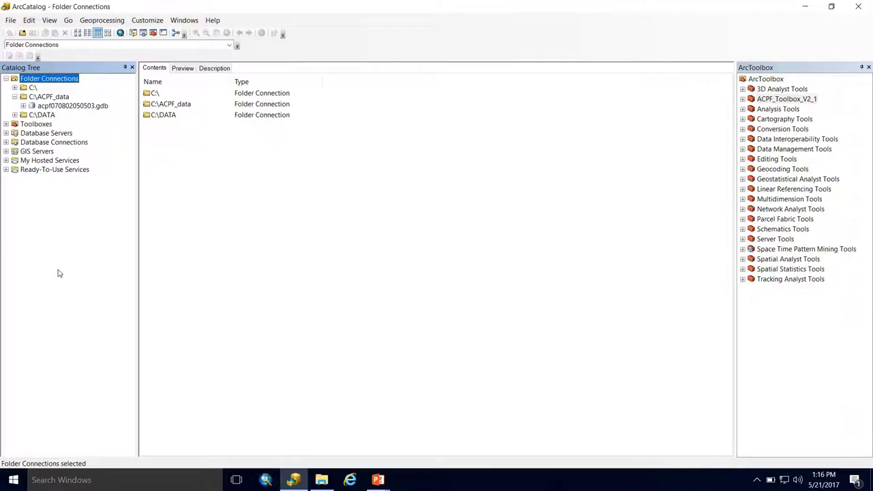